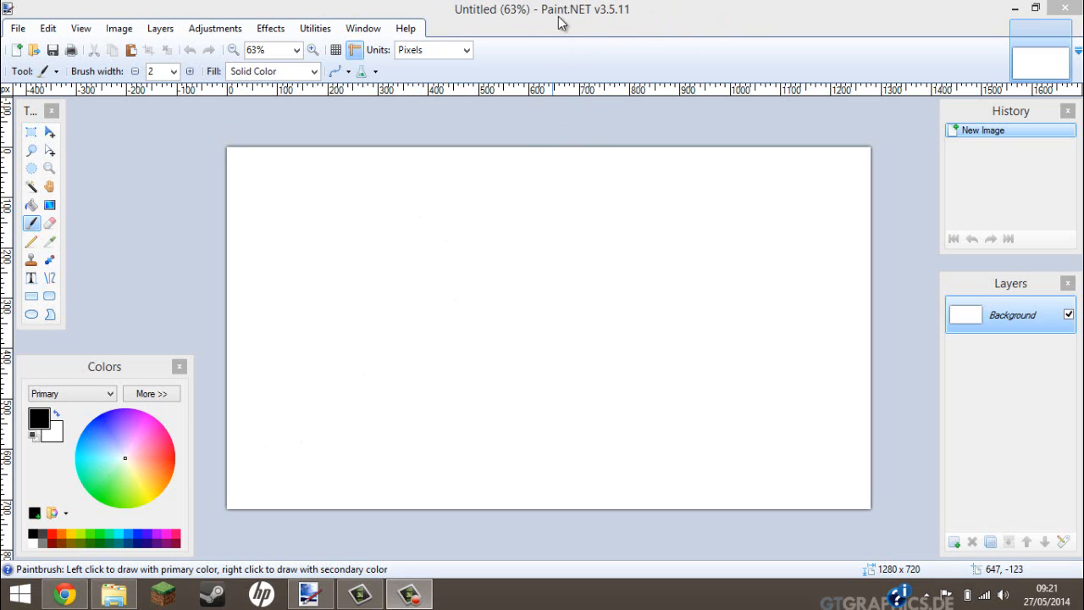
Switch to Chrome and review the paint.net search results and the YouTube thumbnail background image results
click(64, 594)
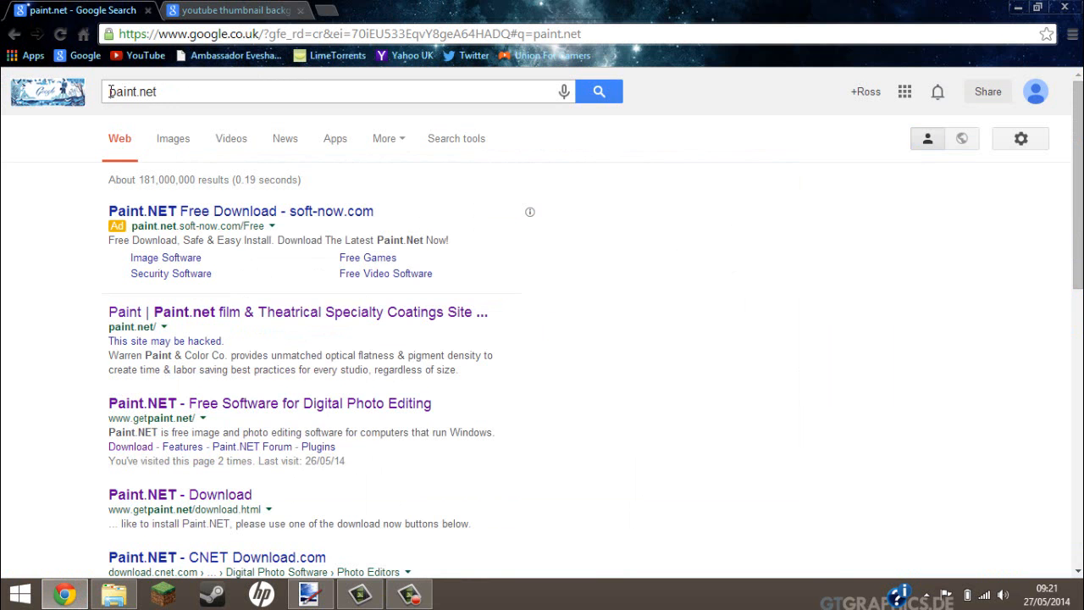
drag(1078, 149, 847, 199)
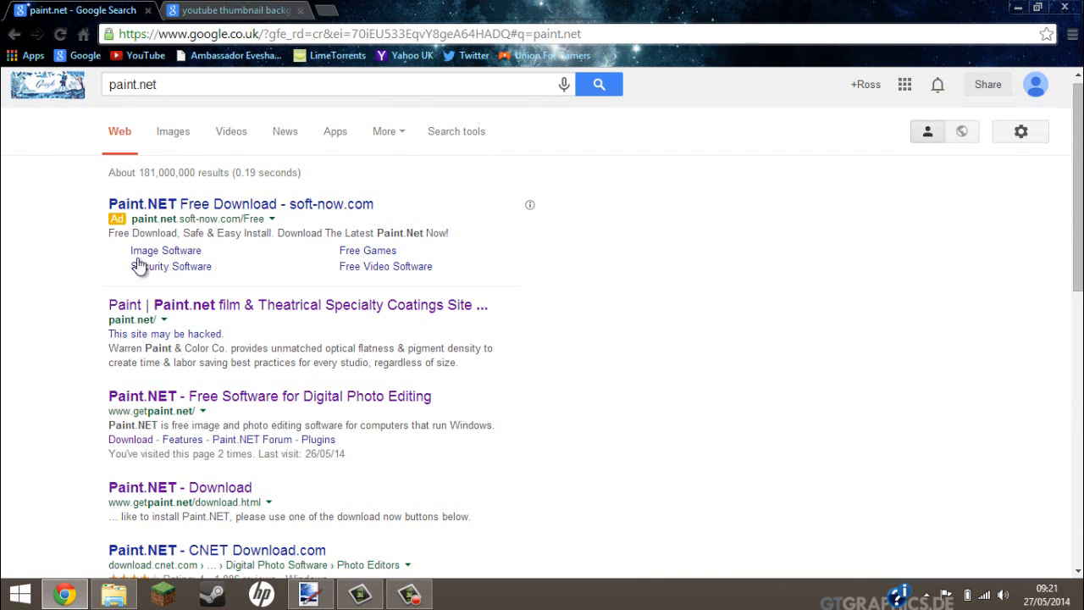
drag(132, 410, 105, 424)
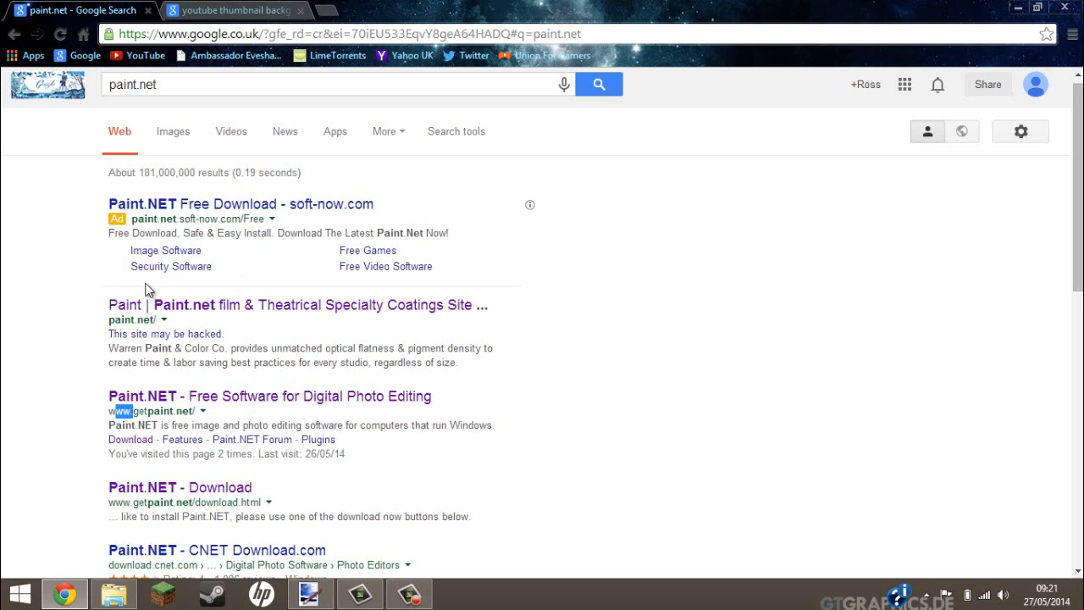
click(283, 10)
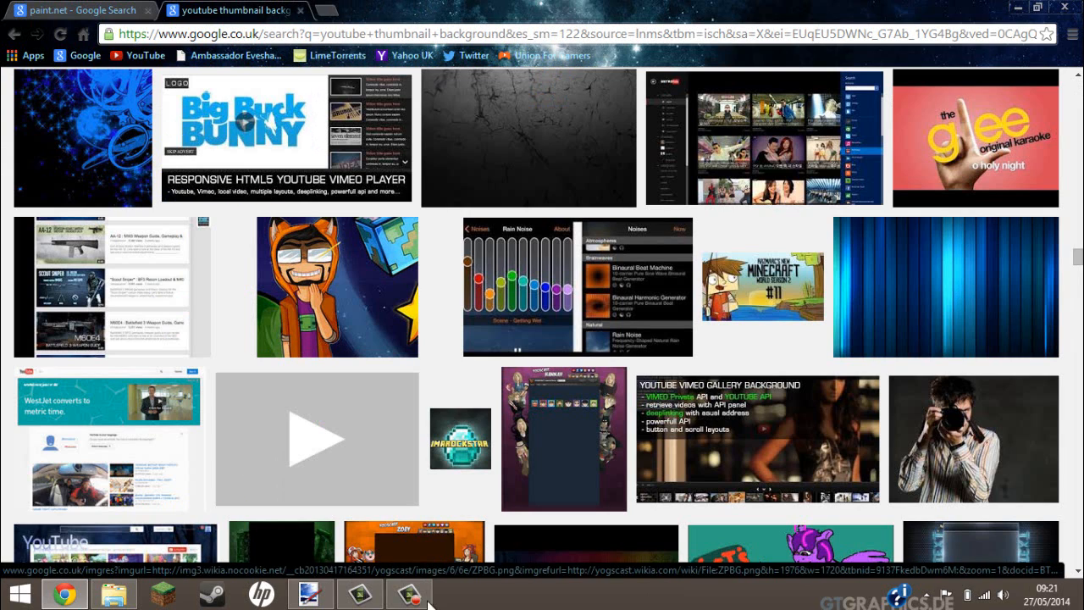
Switch back to Paint.NET and check the image's pixel width and height in the Canvas Size settings
click(309, 594)
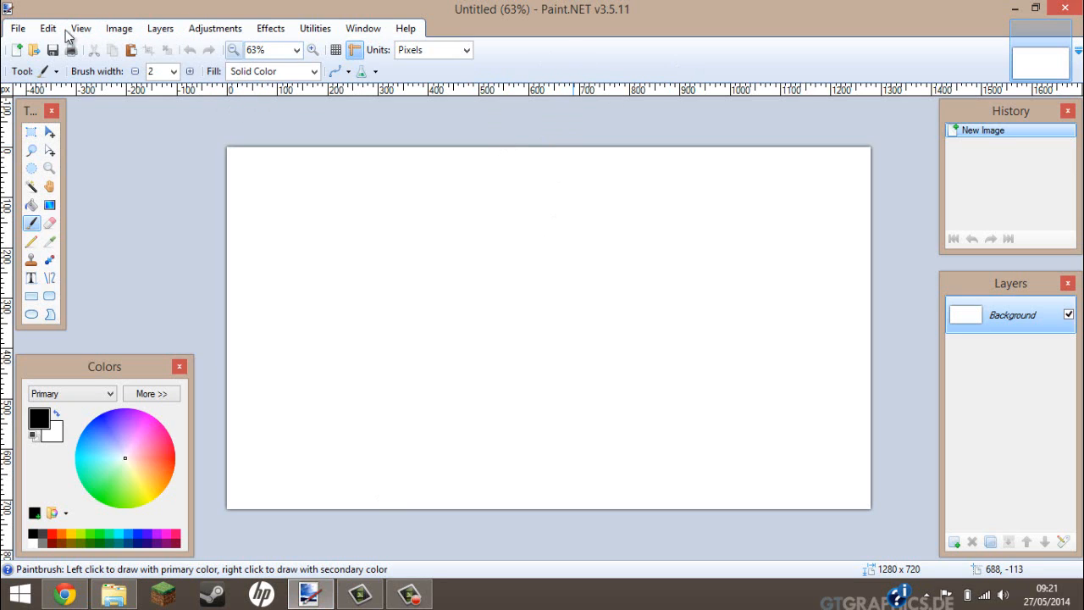
click(118, 28)
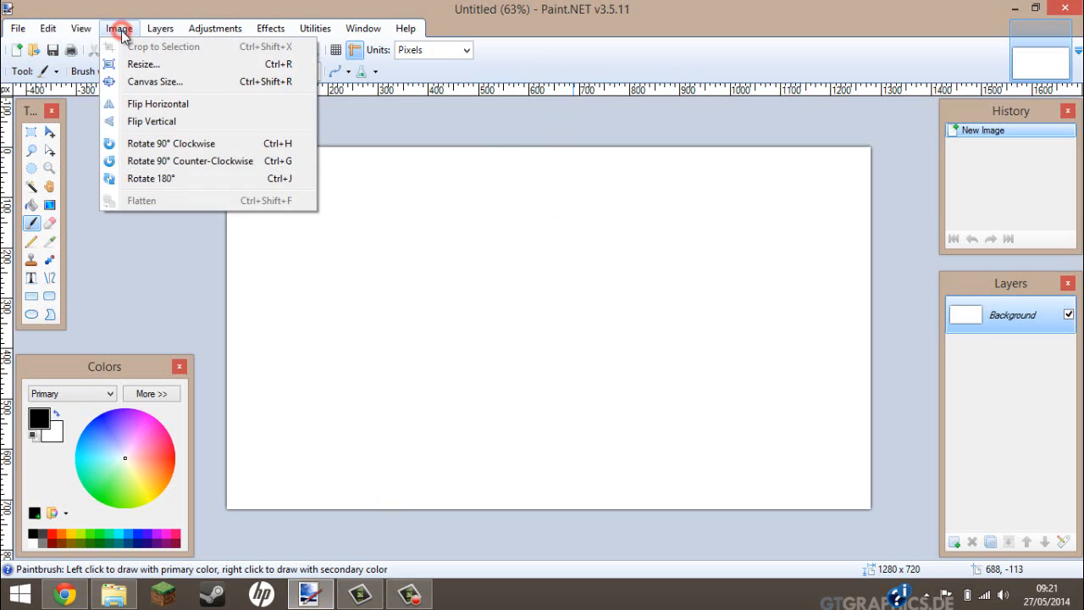
click(140, 81)
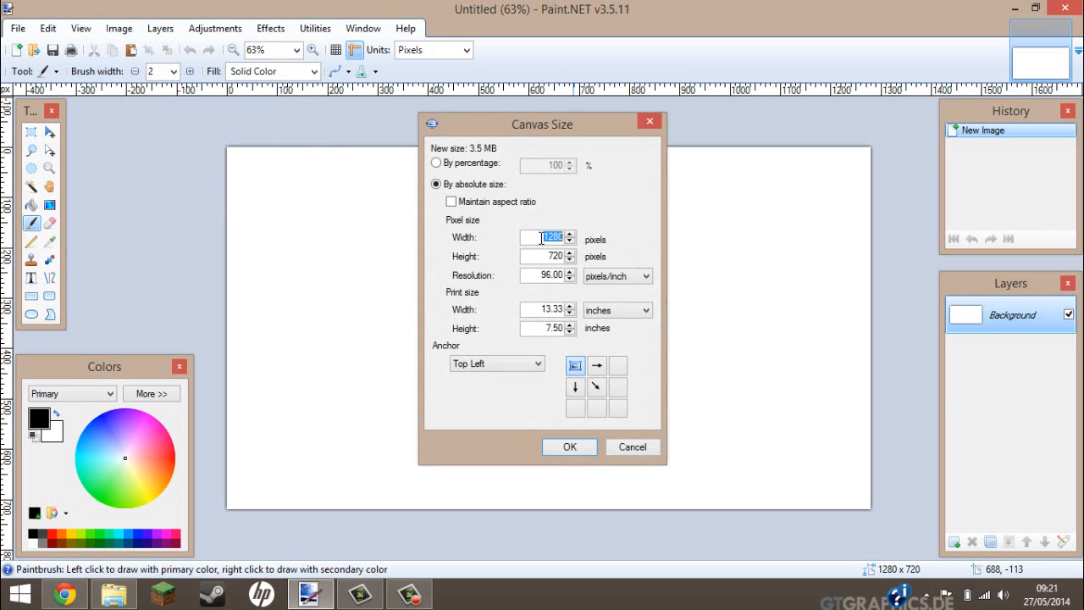
drag(539, 238, 600, 241)
drag(539, 238, 642, 241)
drag(527, 255, 531, 252)
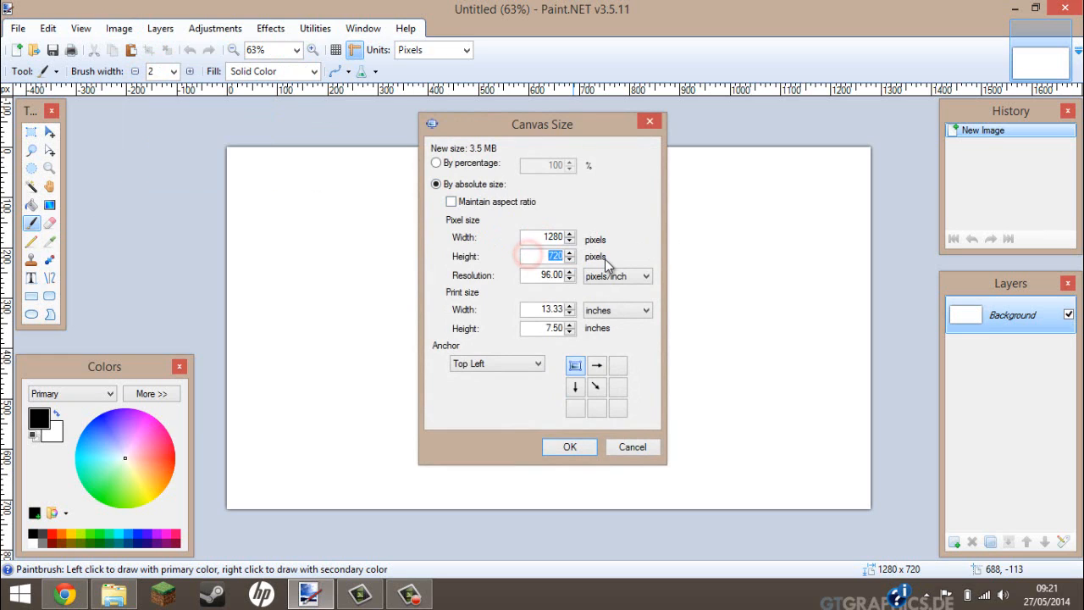
click(587, 447)
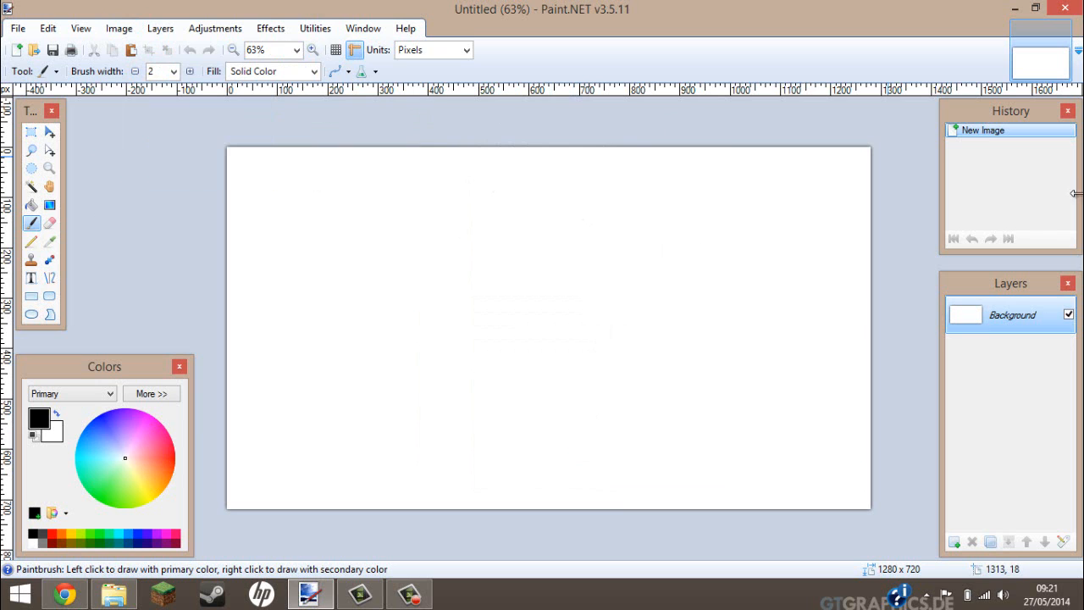
Erase the entire white canvas to transparency and add a new layer above the Background layer
key(ctrl+a)
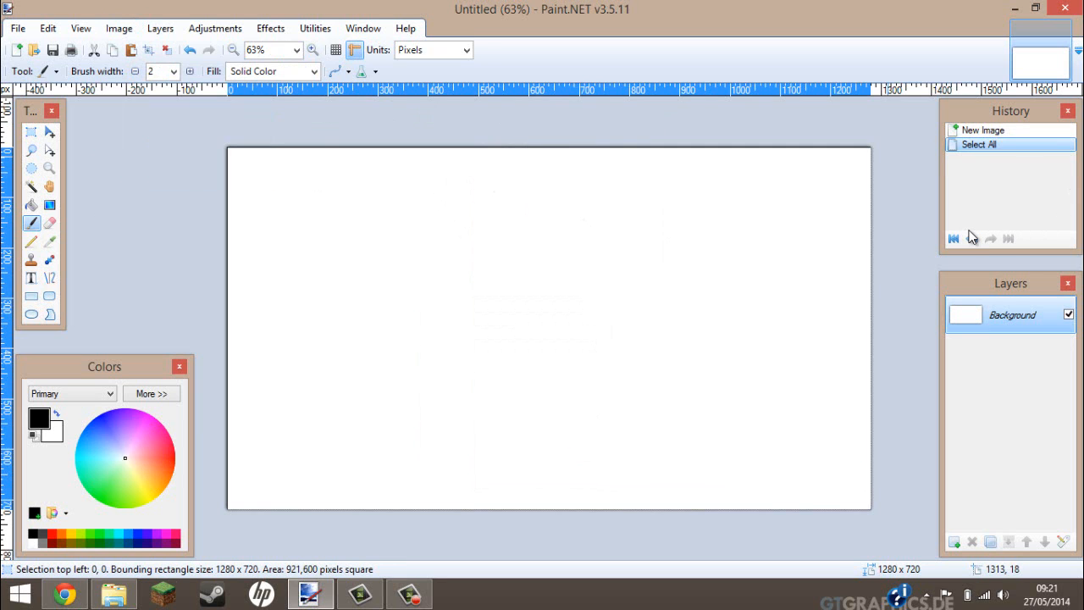
key(Delete)
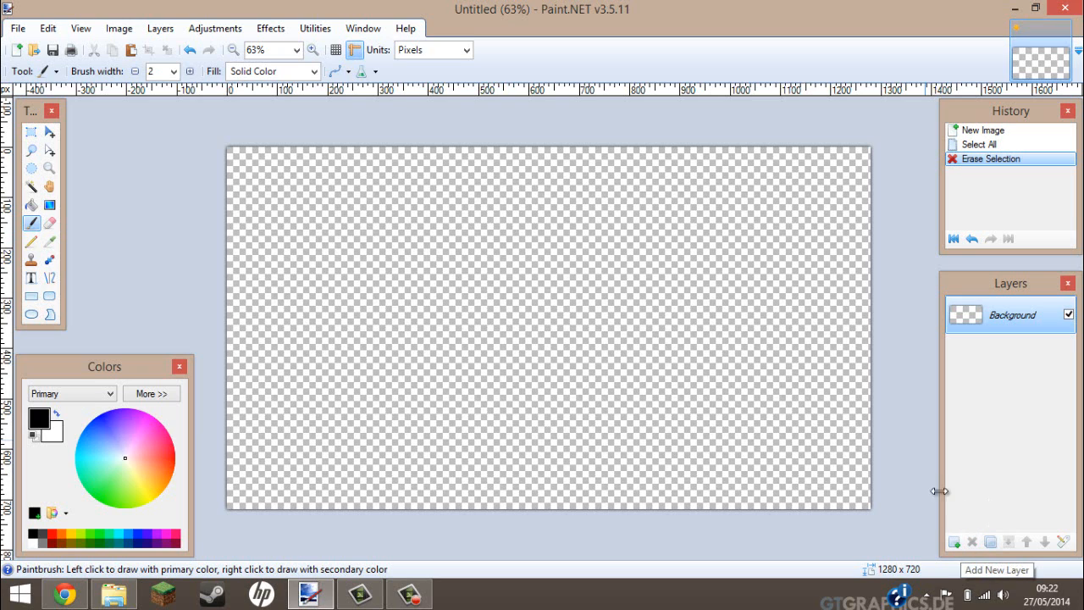
click(959, 546)
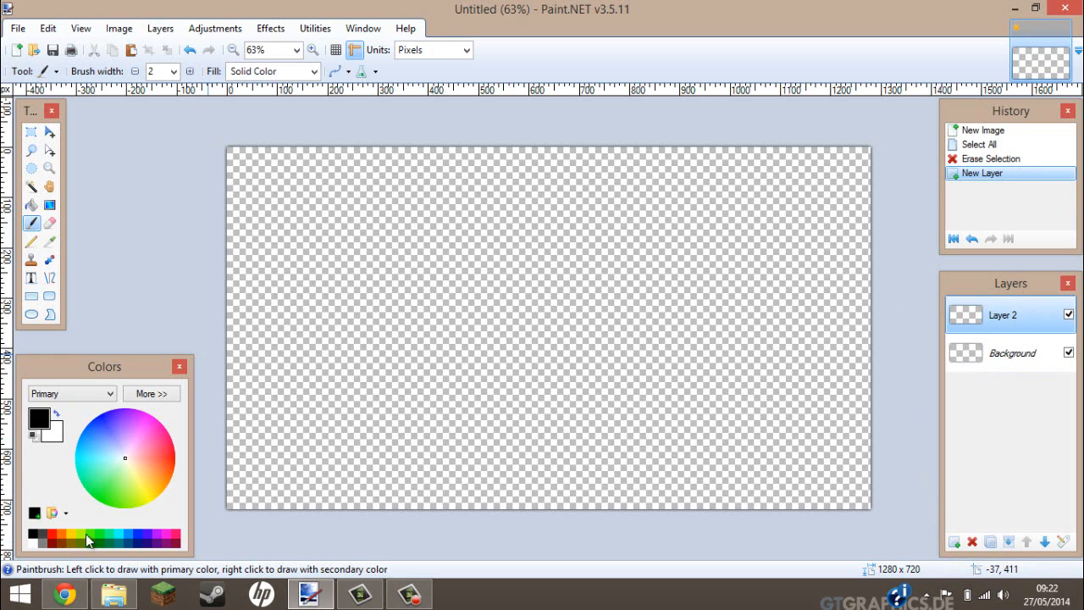
Switch to Chrome and browse the image results for a YouTube thumbnail background
click(110, 591)
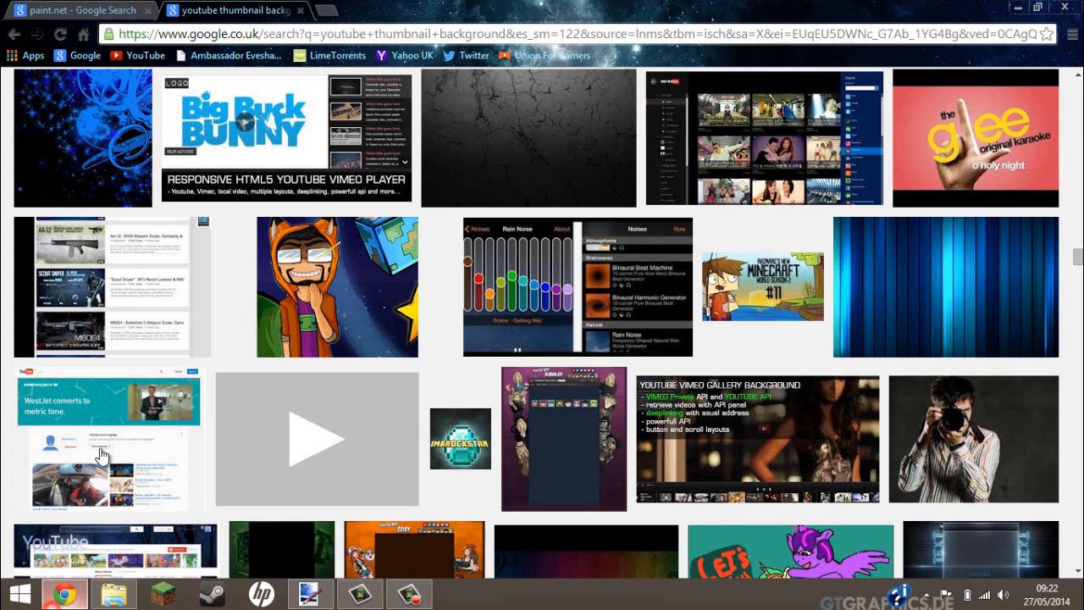
scroll(271, 279, up, 8)
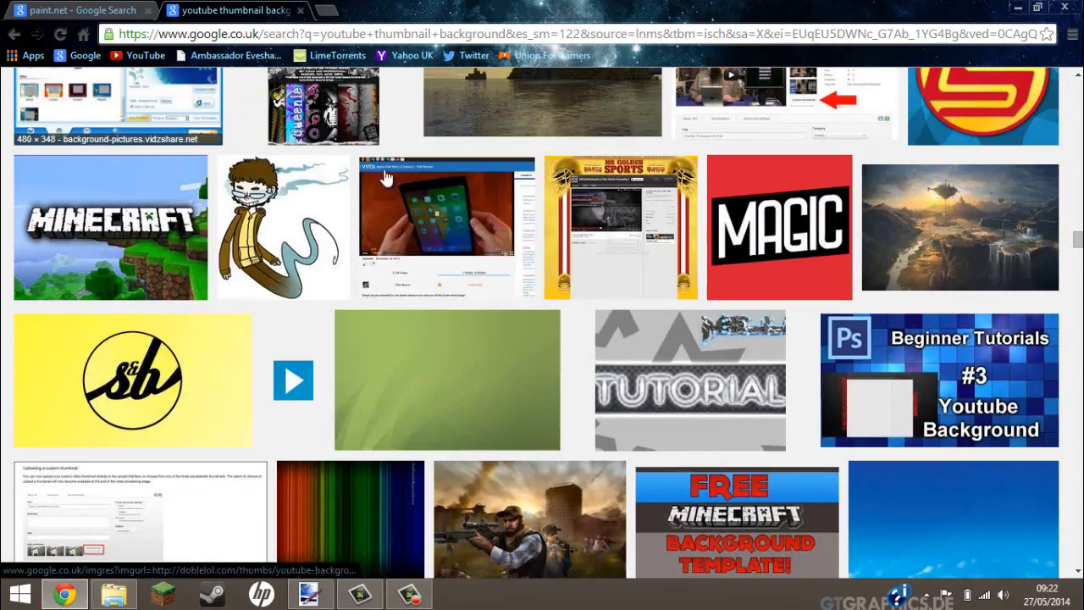
scroll(354, 191, up, 5)
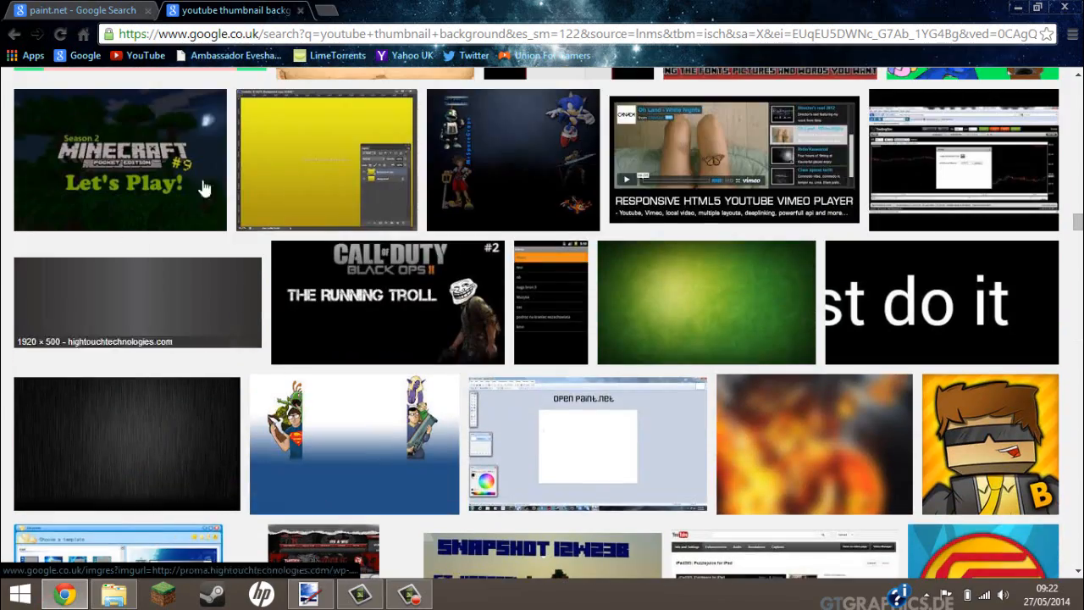
scroll(254, 170, up, 6)
scroll(414, 169, up, 20)
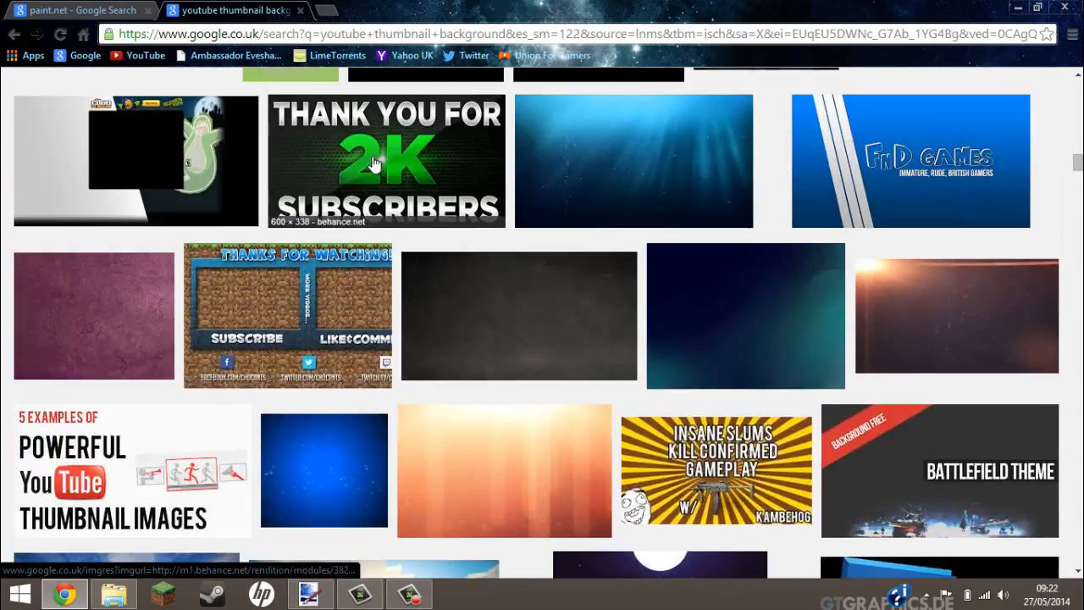
scroll(414, 188, up, 20)
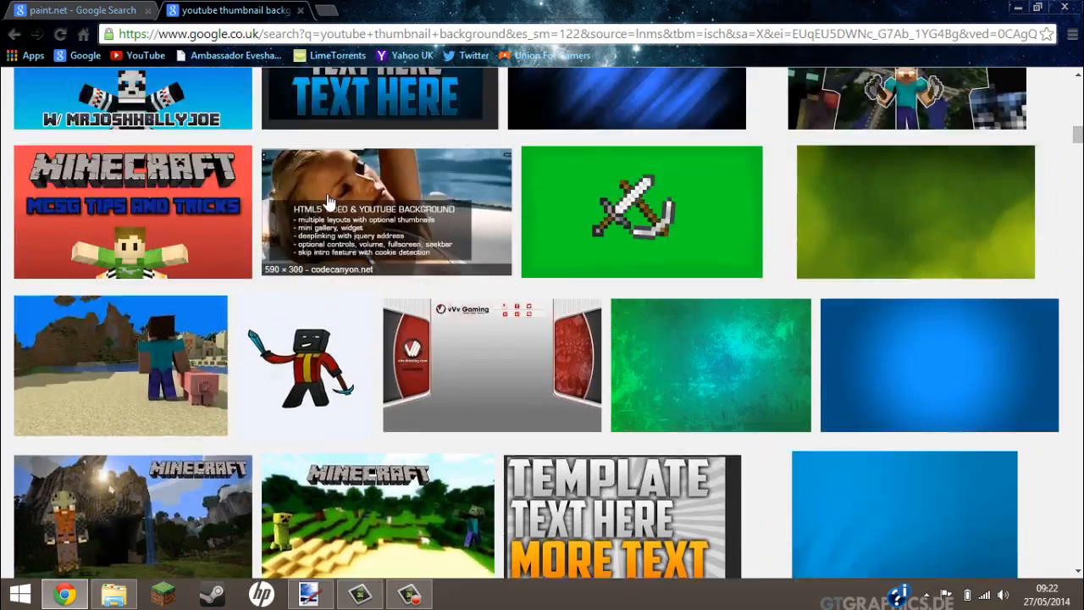
scroll(335, 201, up, 10)
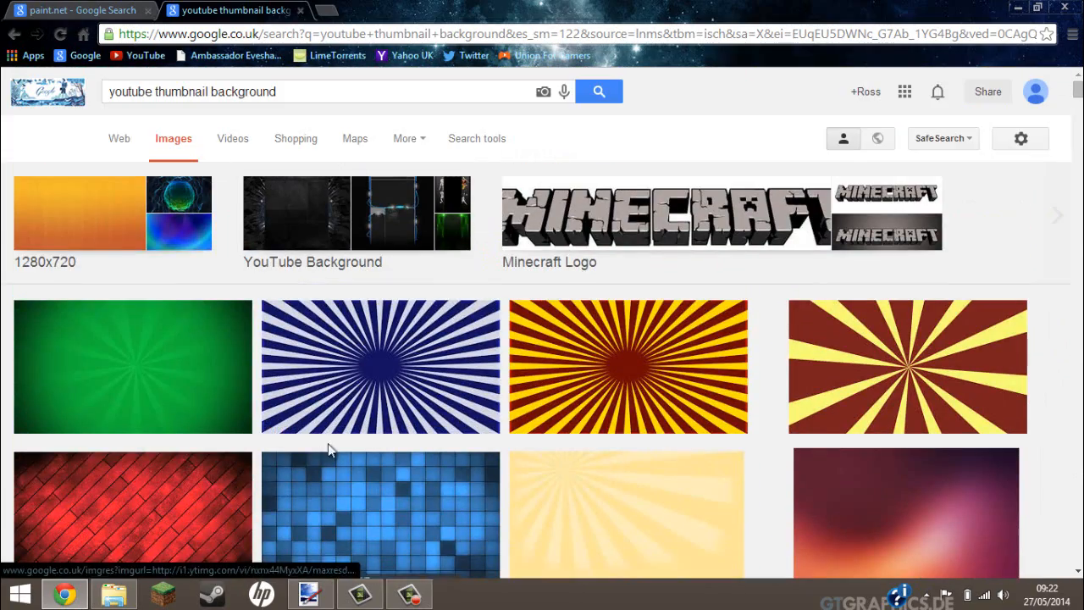
Return to Paint.NET, paste the copied striped purple-blue background onto Layer 2, and add another layer above it
click(309, 594)
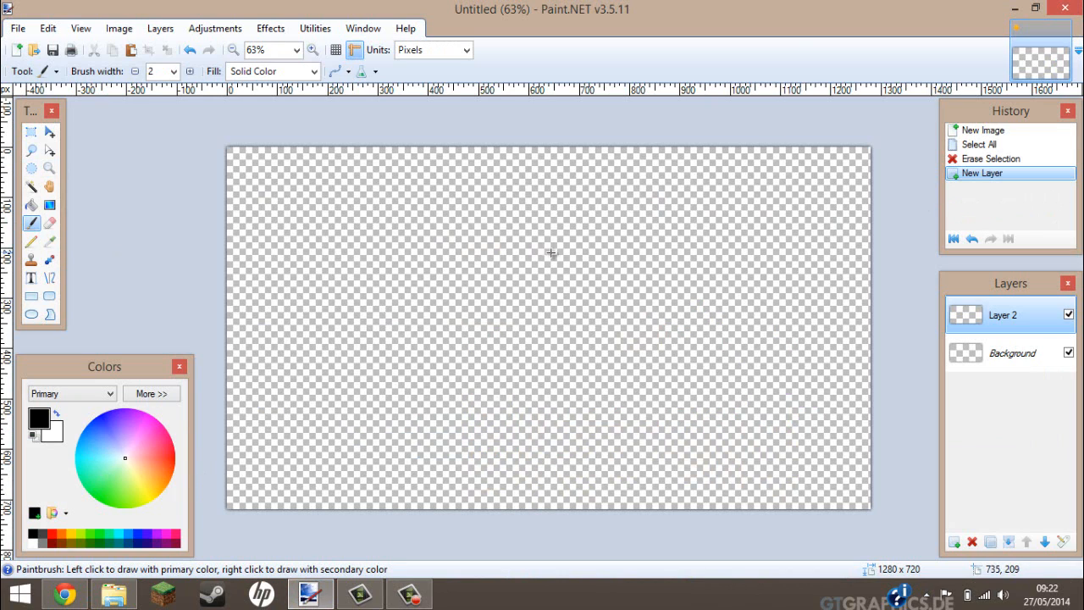
key(ctrl+v)
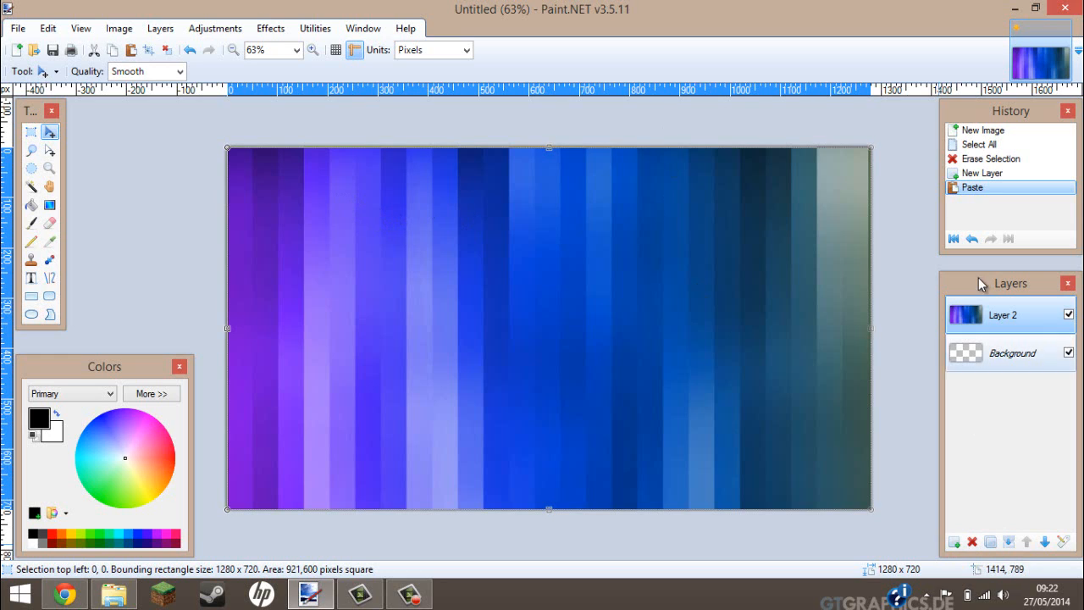
click(956, 541)
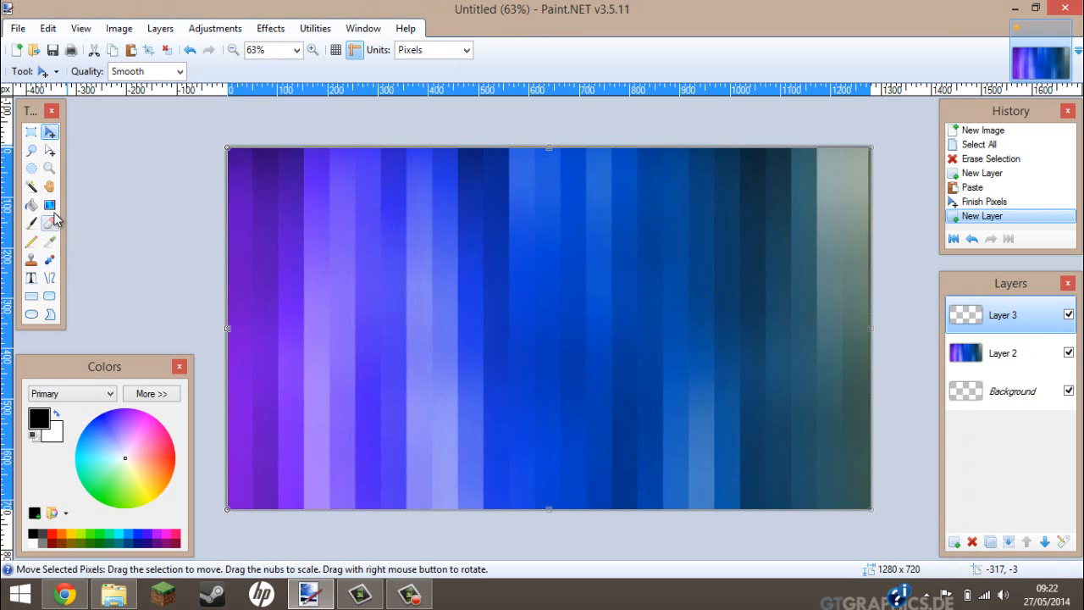
Write the text "How To..." in black near the upper middle of the canvas on Layer 3
click(32, 278)
click(438, 188)
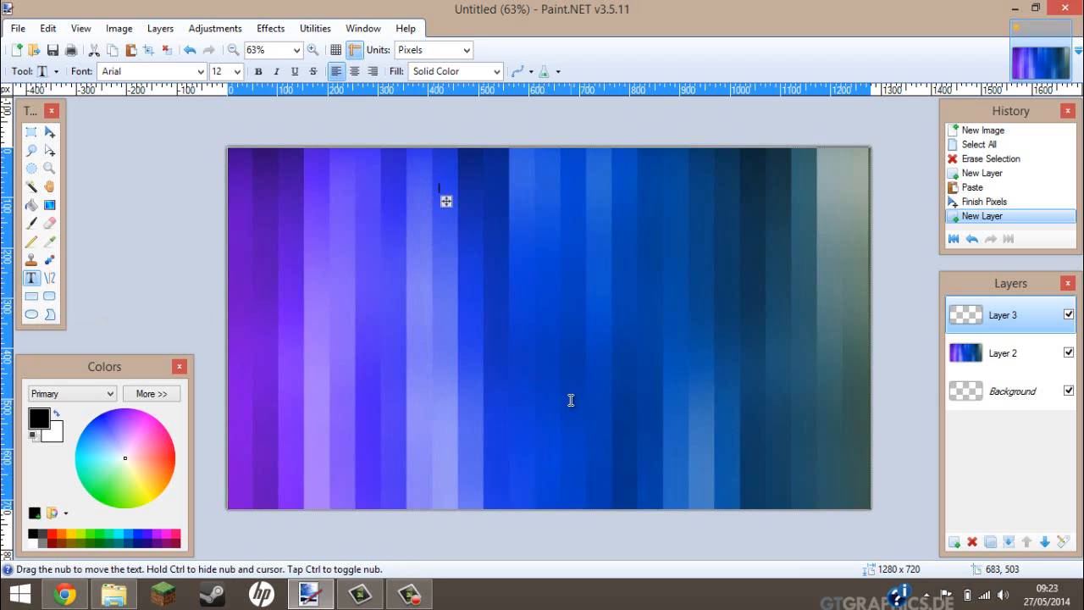
text(how)
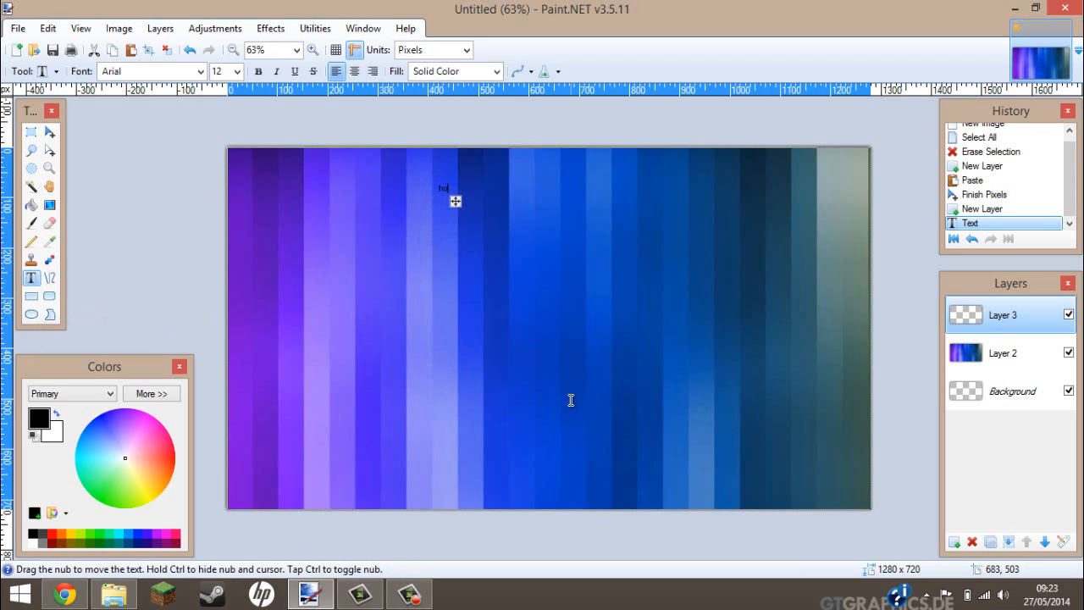
key(BackSpace)
key(BackSpace)
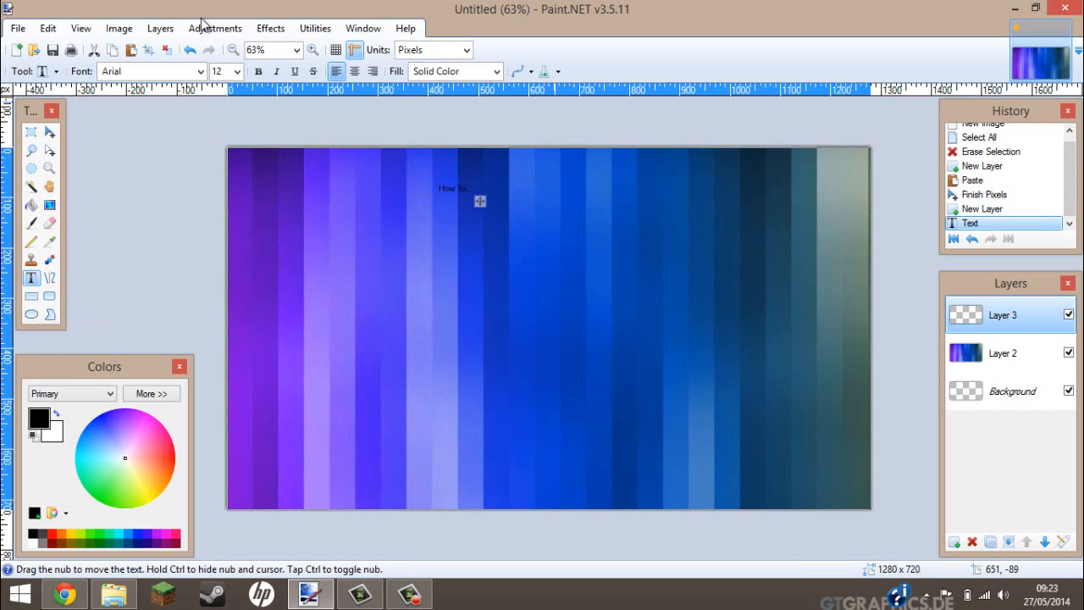
Format the "How To..." text in Bebas Neue at size 144 and move it slightly down and left, clear of the canvas's upper edge
click(237, 71)
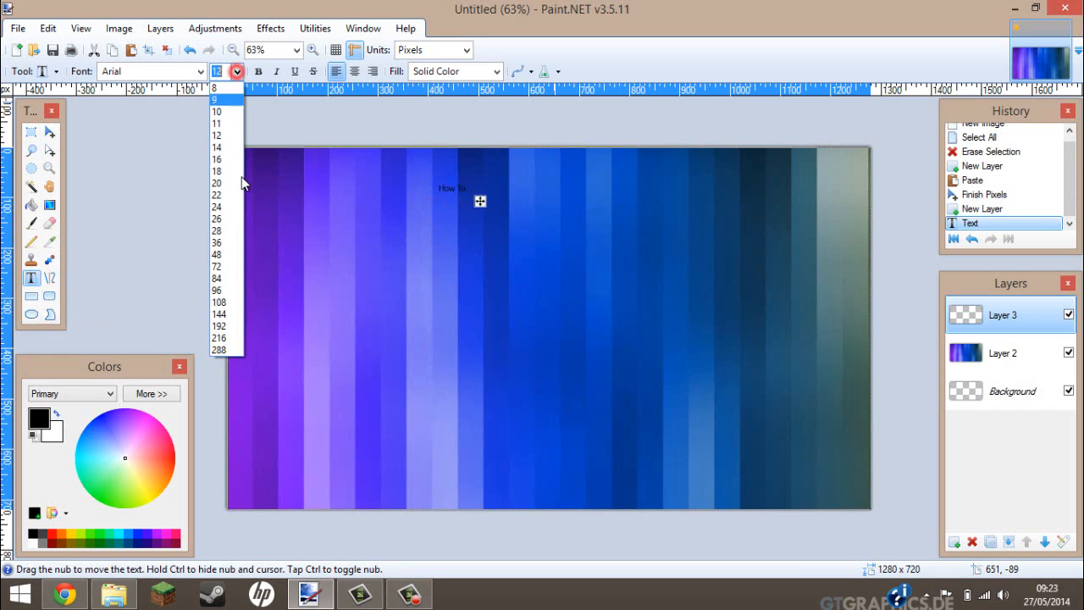
click(222, 314)
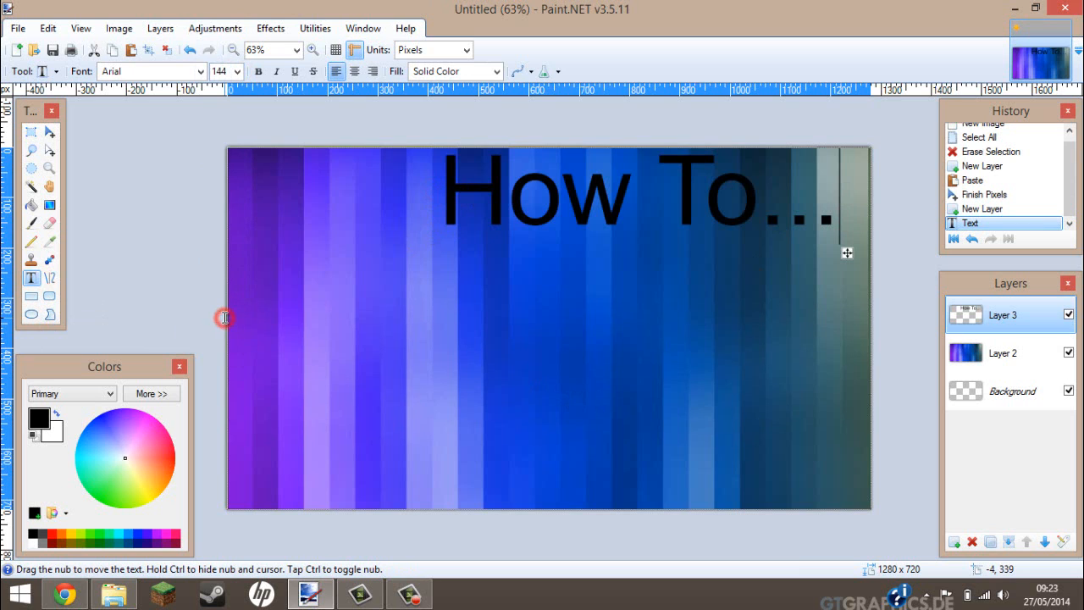
click(200, 71)
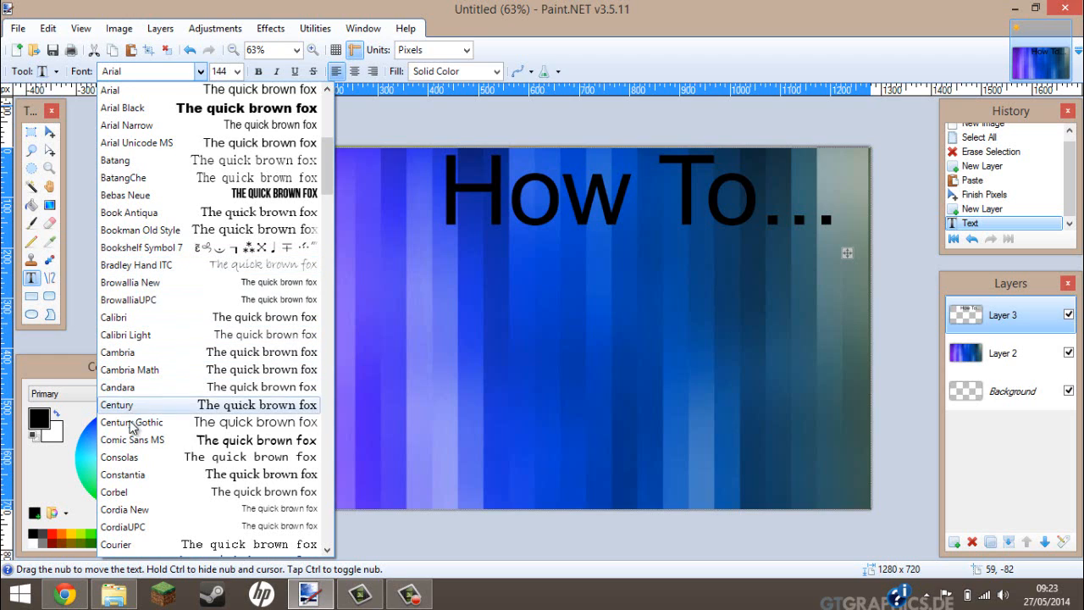
click(156, 196)
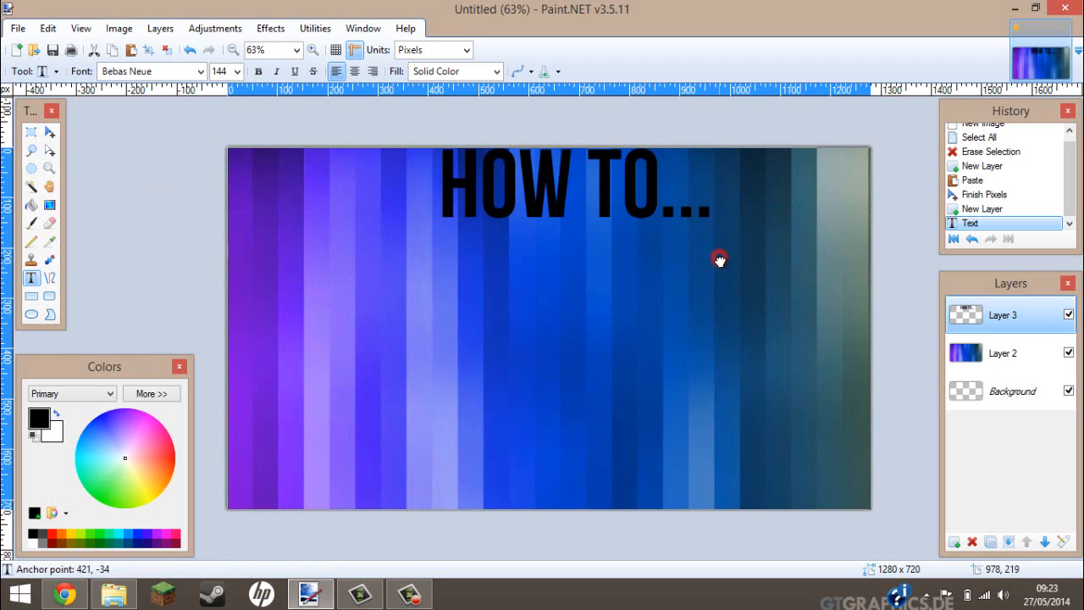
mouse_move(718, 259)
mouse_down()
mouse_move(719, 273)
mouse_move(708, 270)
mouse_up()
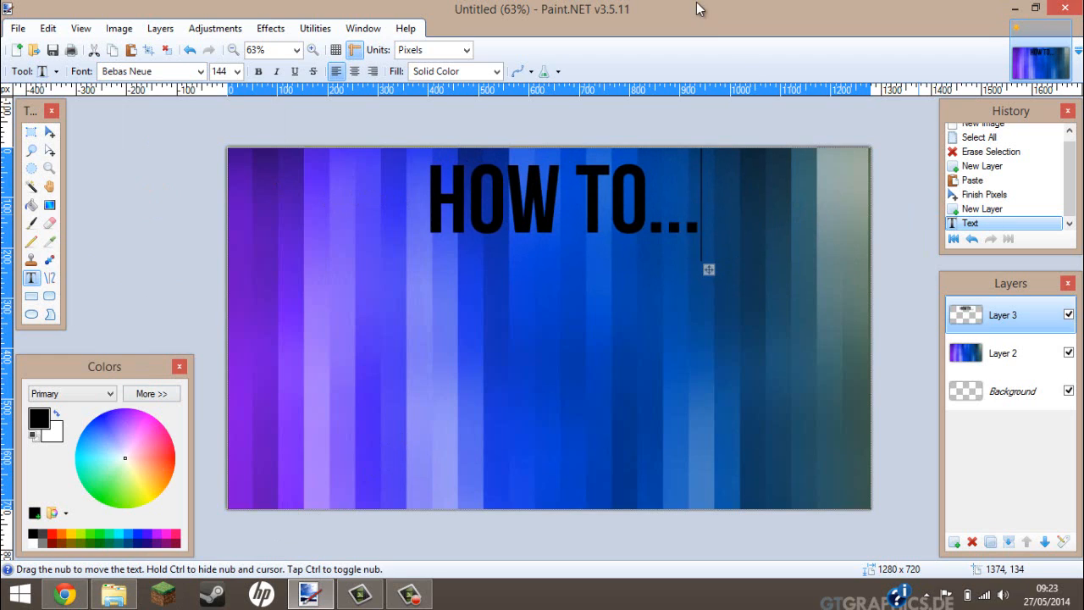
Apply a white drop shadow to the "How To..." text with a widening radius of 8 and a blur radius of 24
click(265, 28)
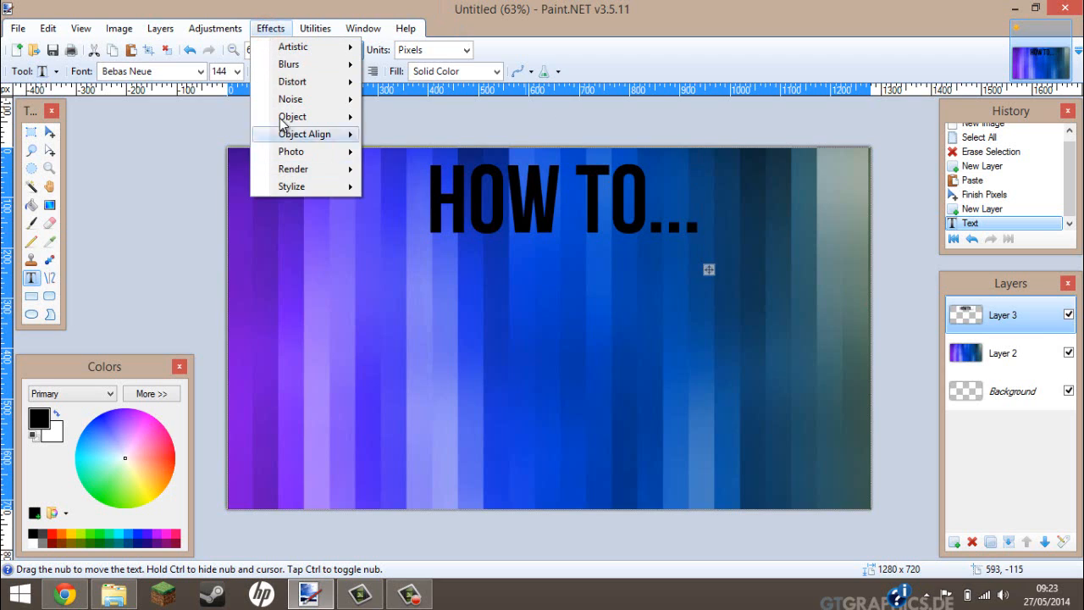
mouse_move(295, 136)
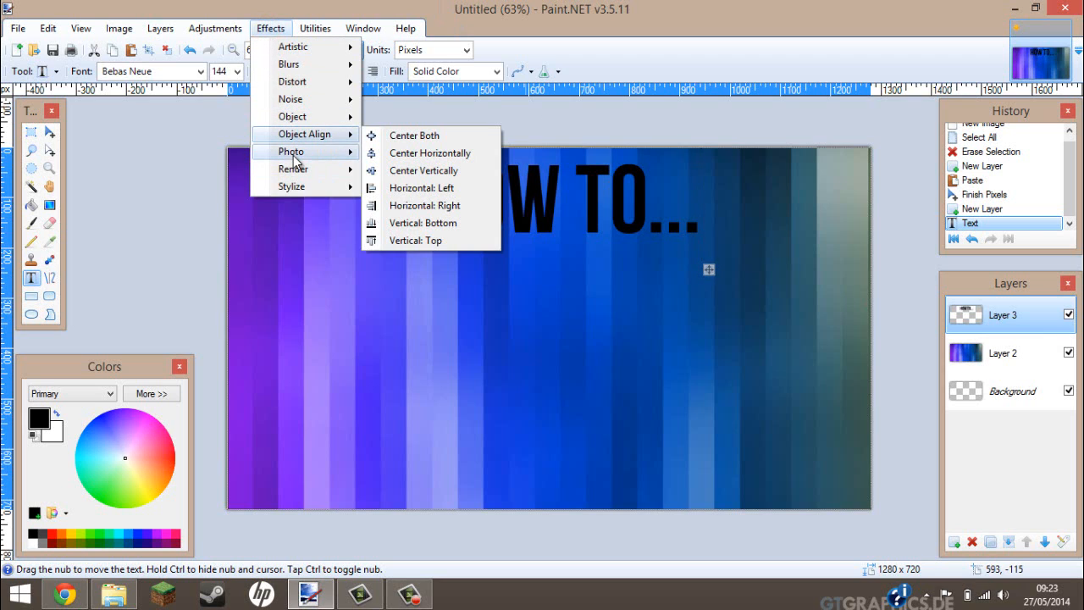
mouse_move(294, 159)
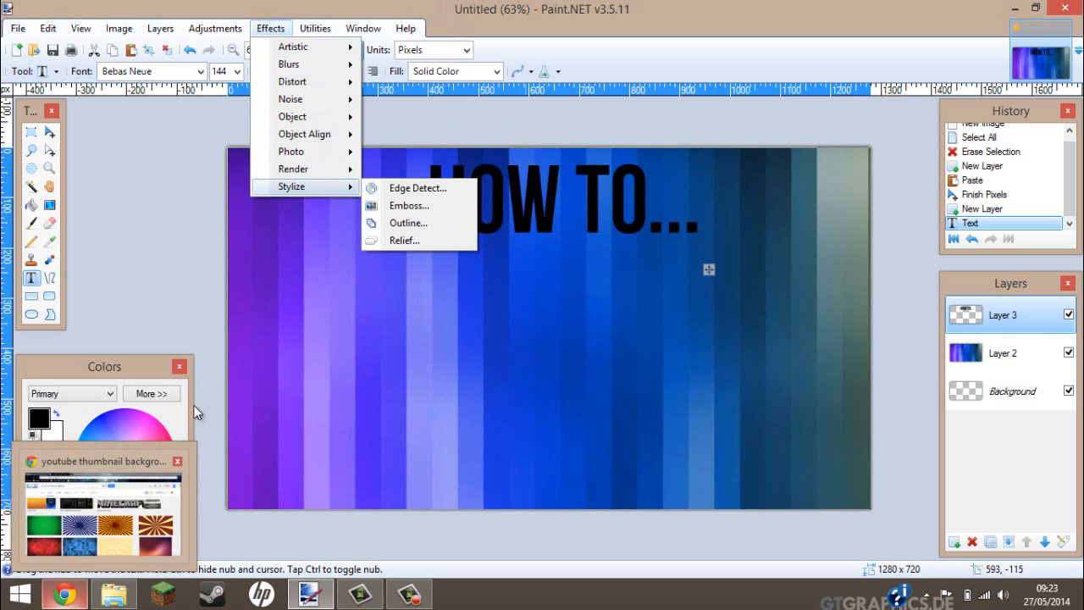
mouse_move(259, 51)
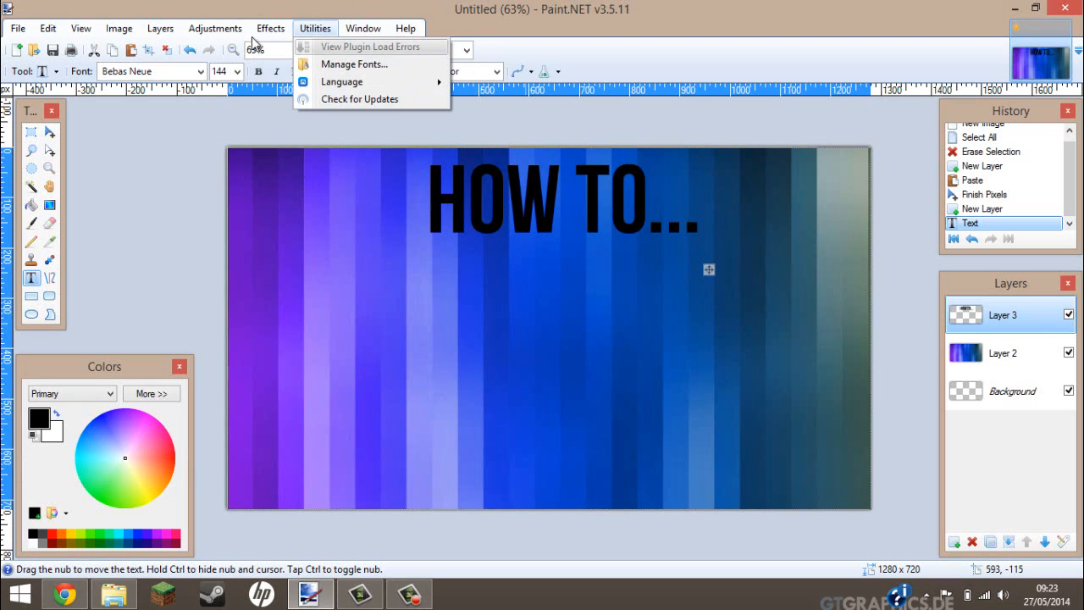
mouse_move(317, 121)
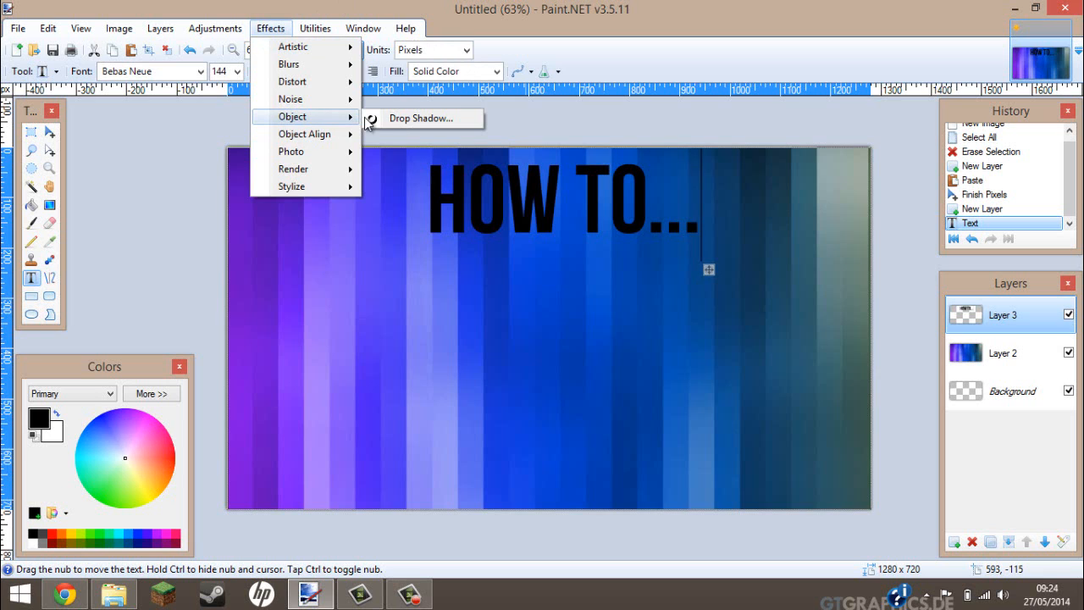
click(415, 118)
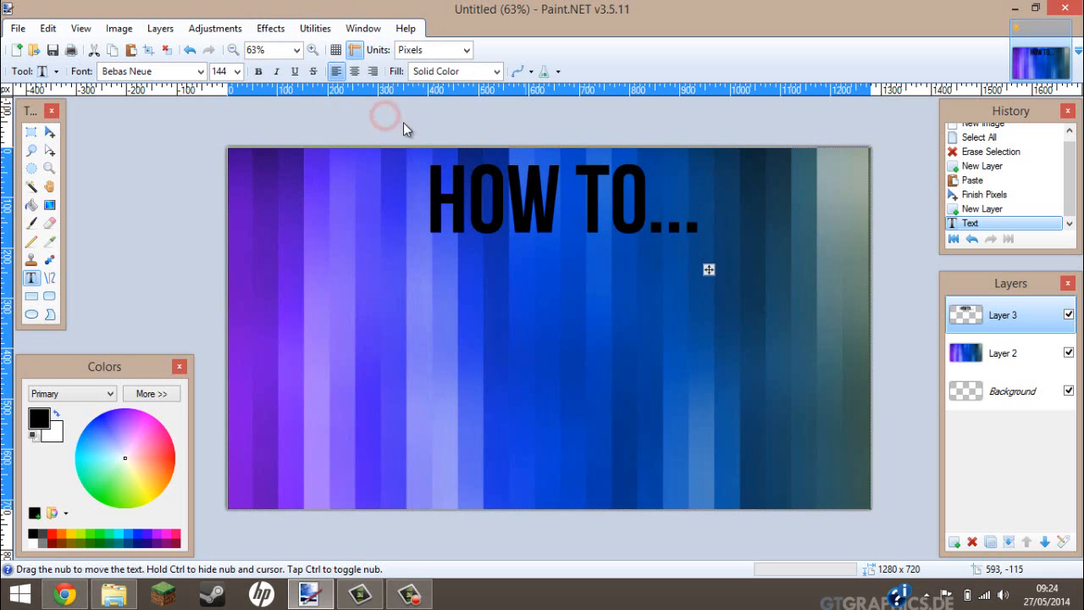
drag(604, 108, 377, 96)
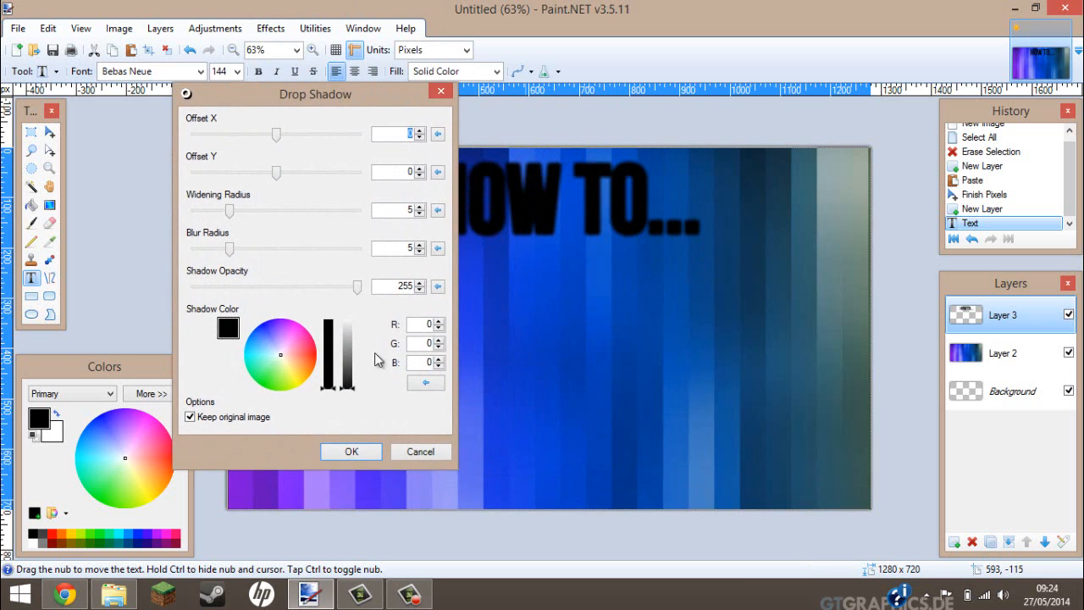
drag(350, 391, 339, 324)
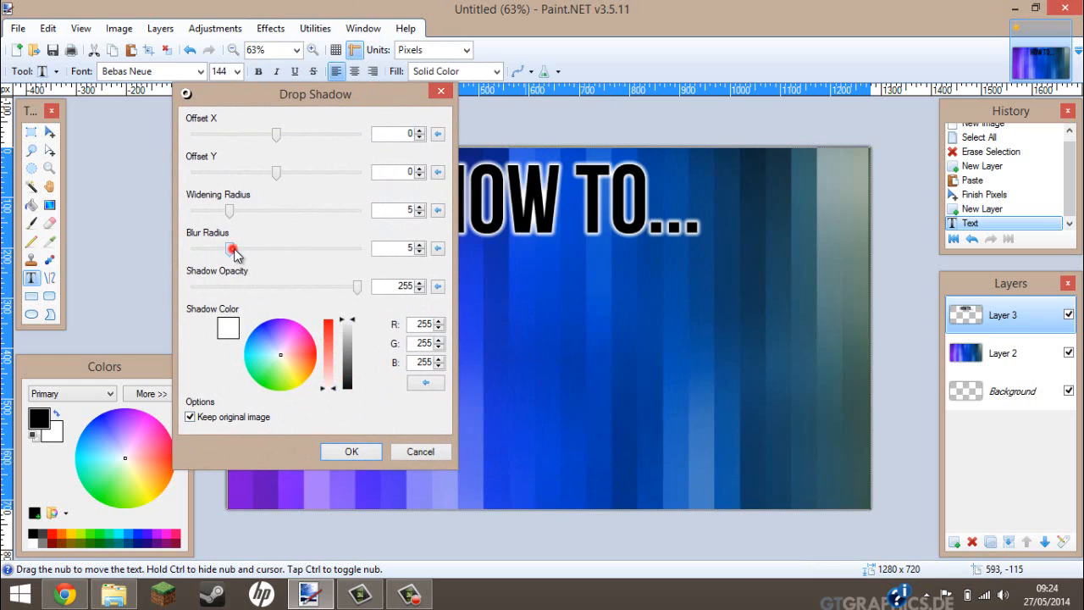
drag(233, 250, 524, 261)
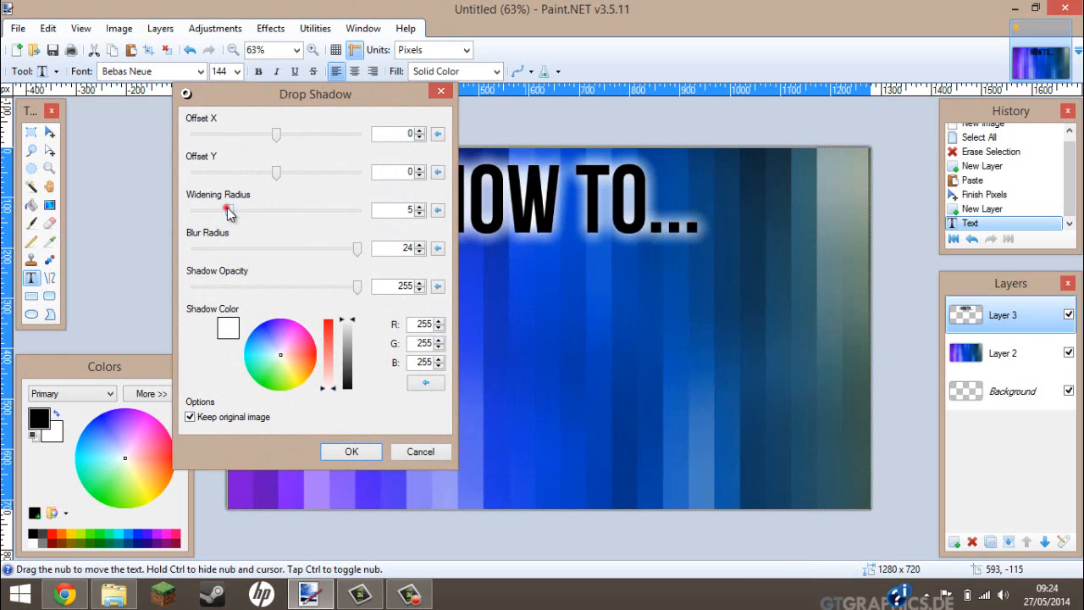
mouse_move(227, 212)
mouse_down()
mouse_move(279, 213)
mouse_move(246, 215)
mouse_up()
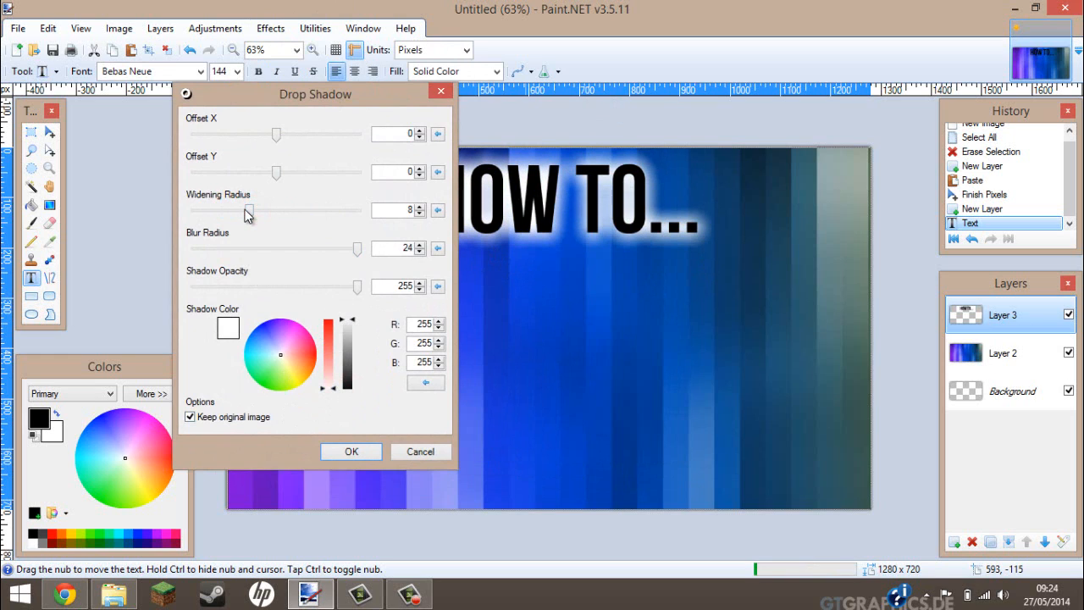
click(345, 453)
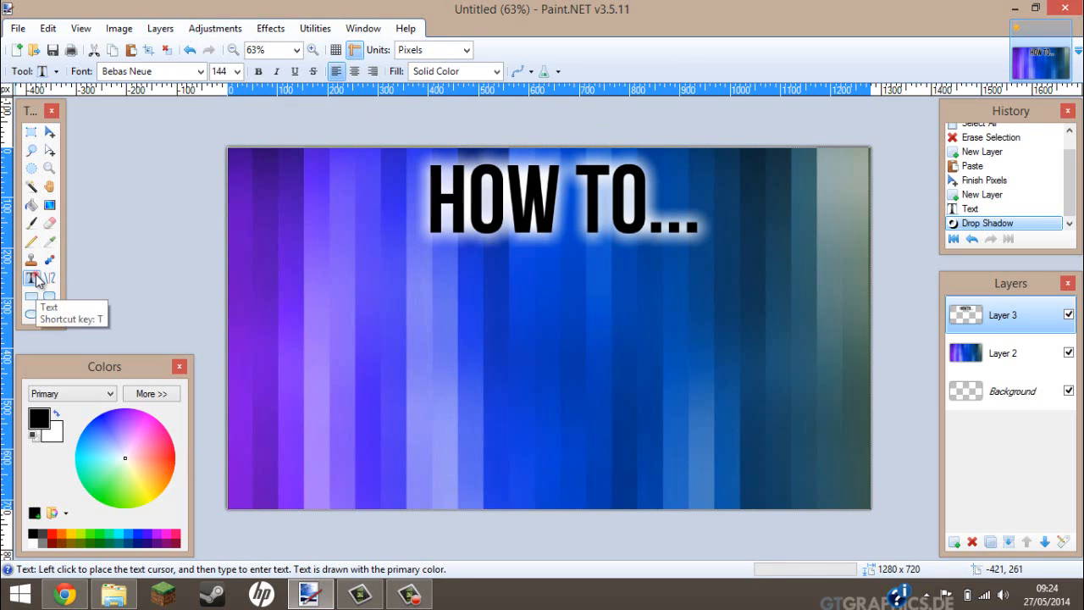
Write "MAKE" below the title on Layer 3, set it to size 108 and move it towards the canvas's left edge
click(347, 292)
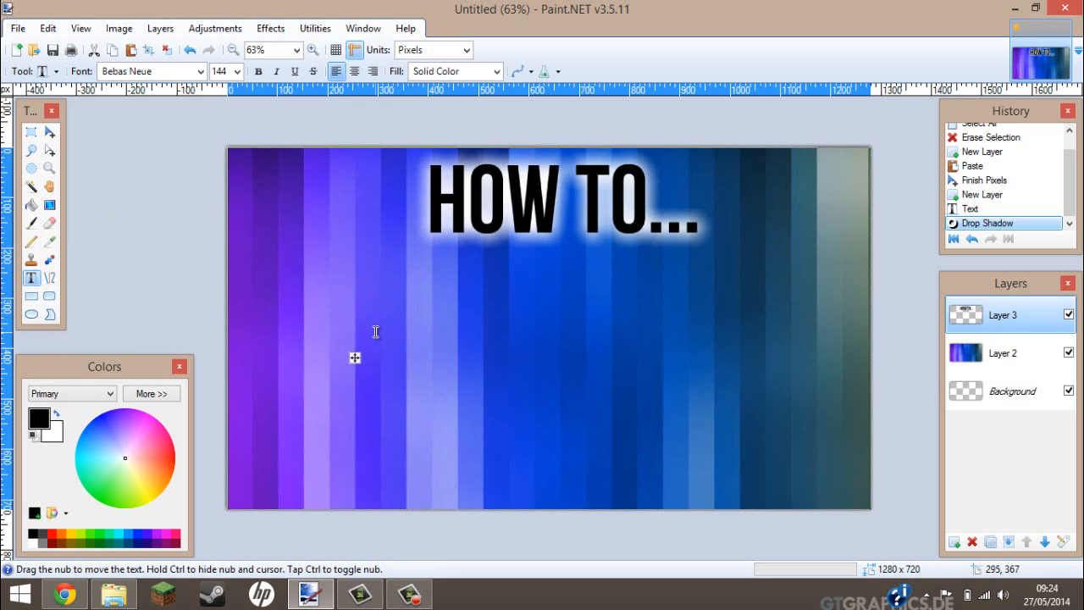
text(MAKE)
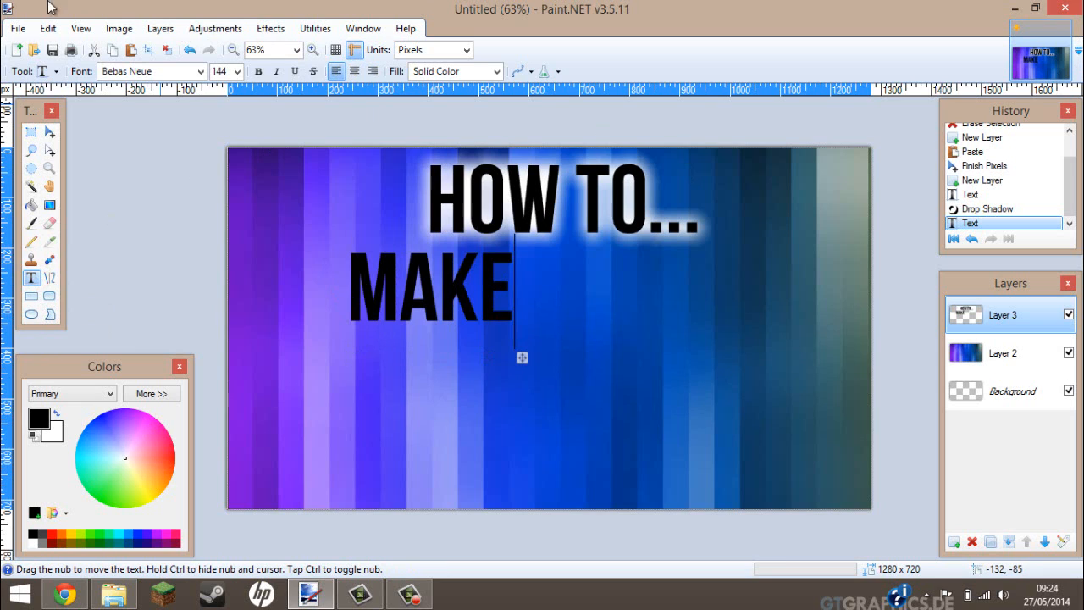
click(237, 71)
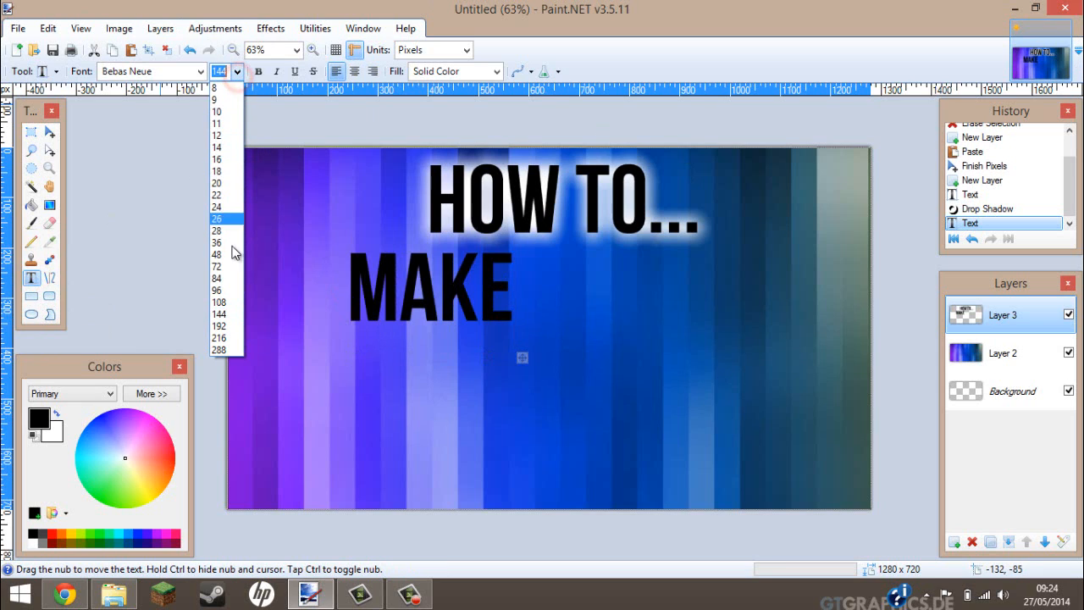
click(223, 304)
drag(479, 344, 413, 361)
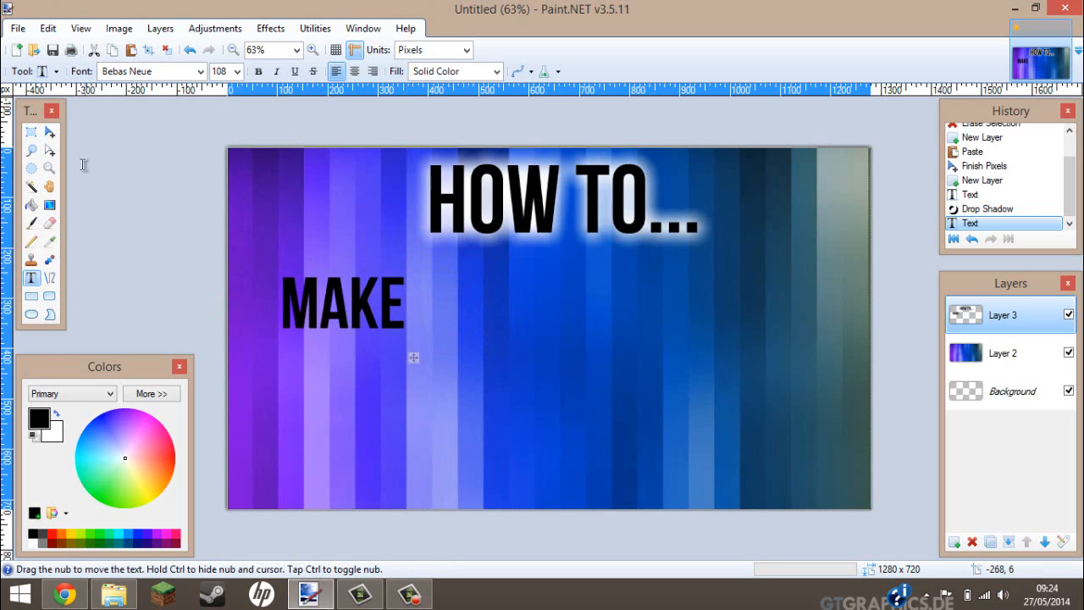
Set the font size of the "MAKE" text to 128 and move the text slightly to the left
click(243, 72)
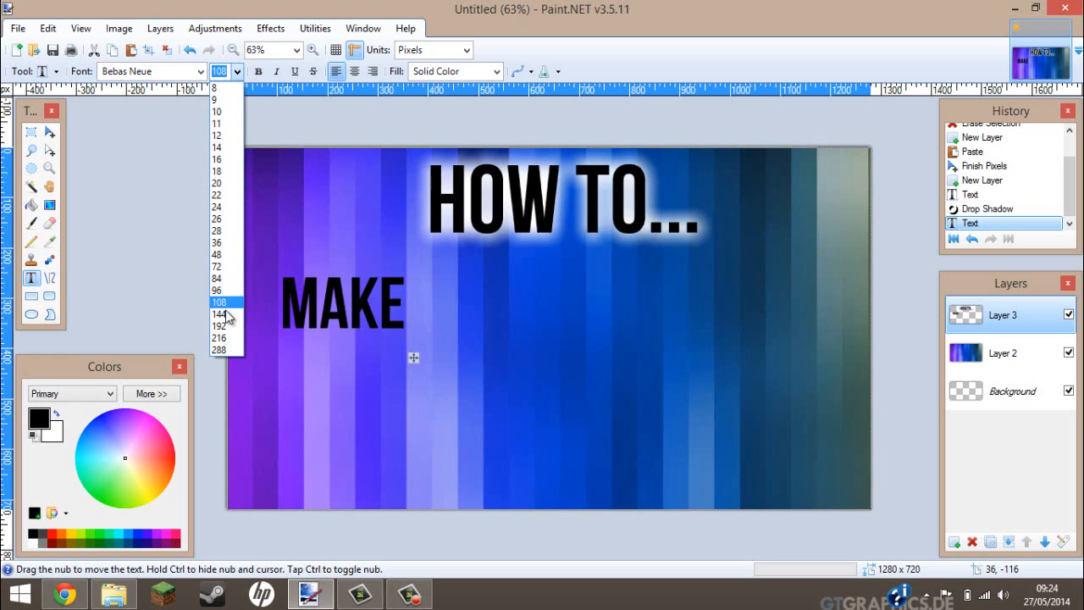
click(220, 71)
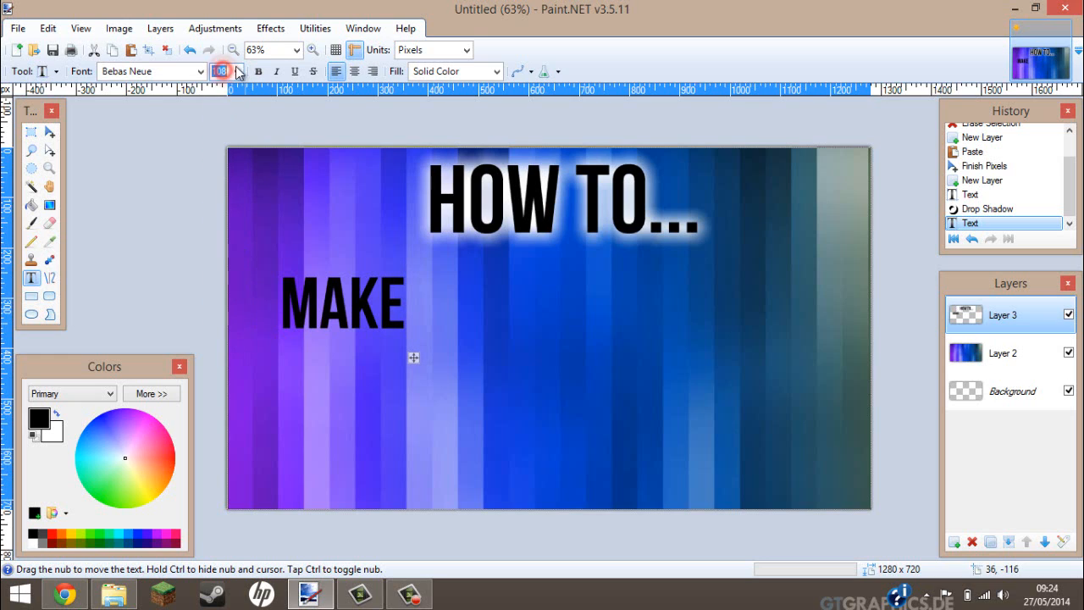
key(BackSpace)
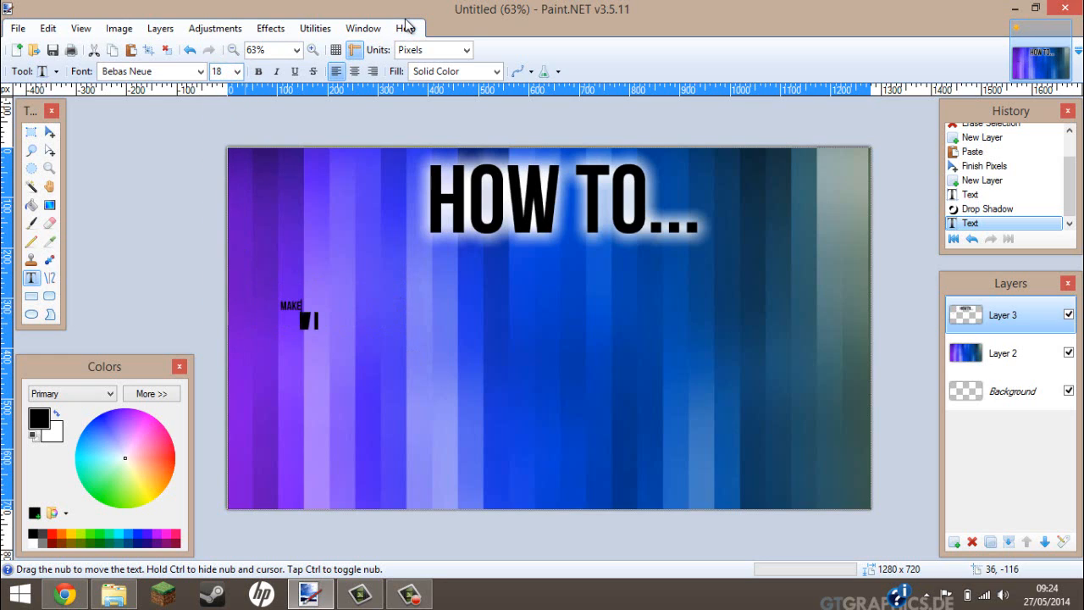
text(2)
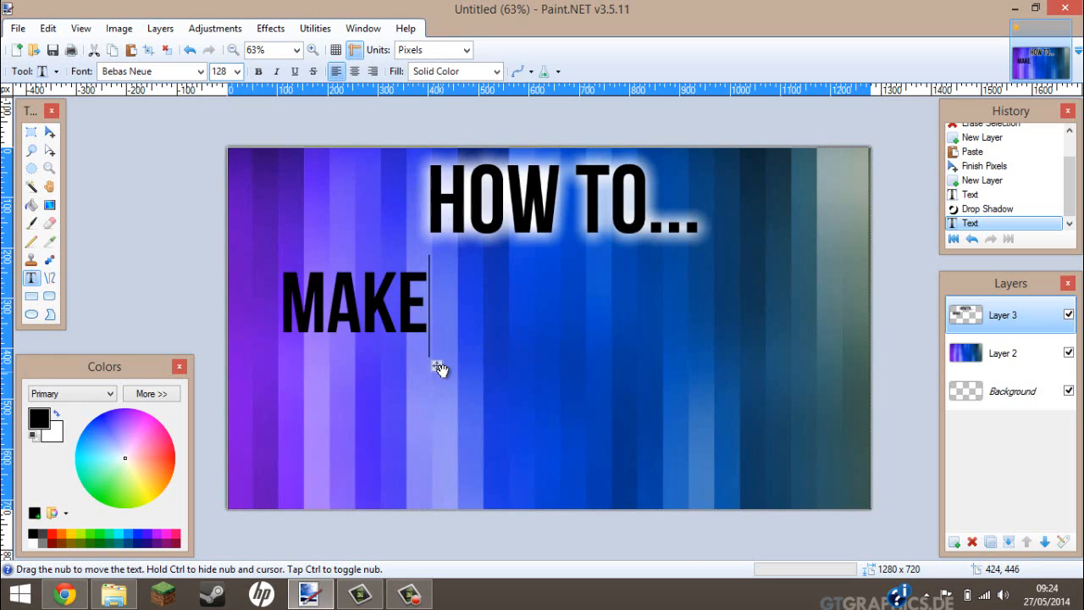
drag(439, 367, 434, 367)
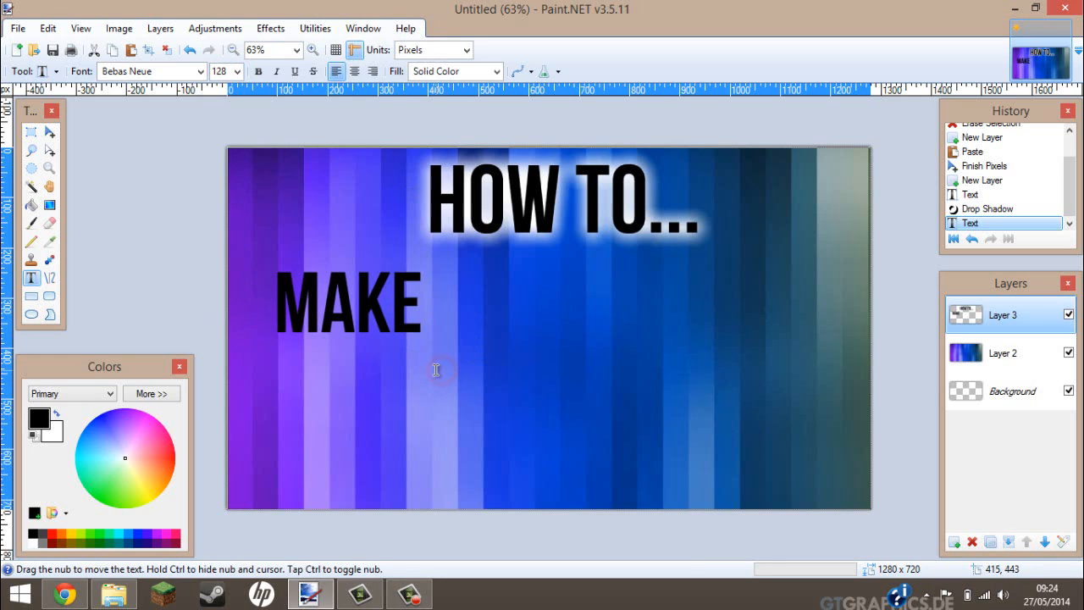
Try repeating the drop shadow on Layer 3, and undo it together with the "MAKE" text
click(258, 29)
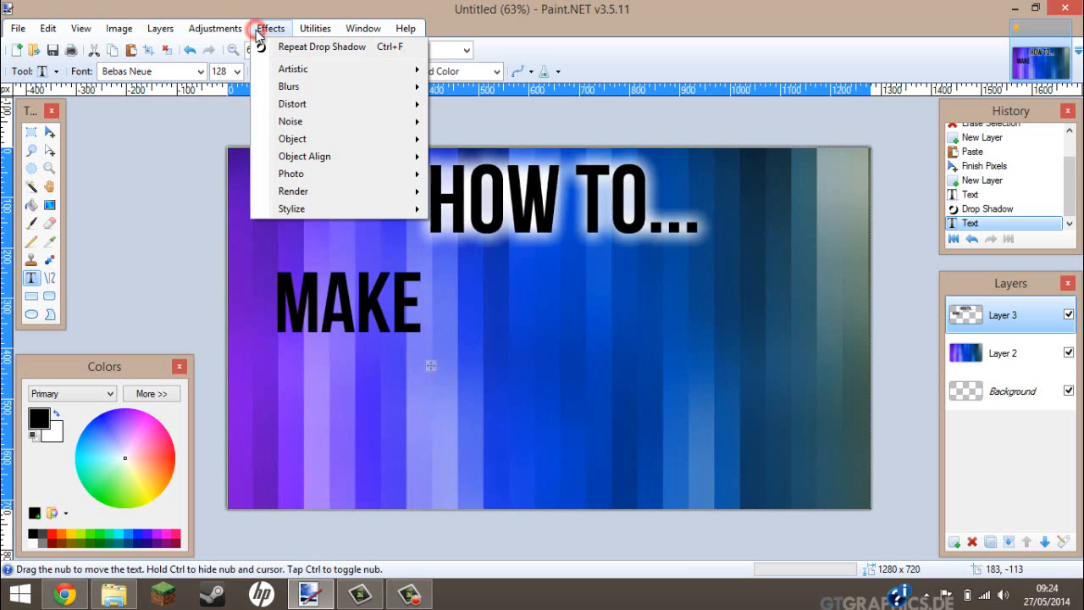
click(328, 48)
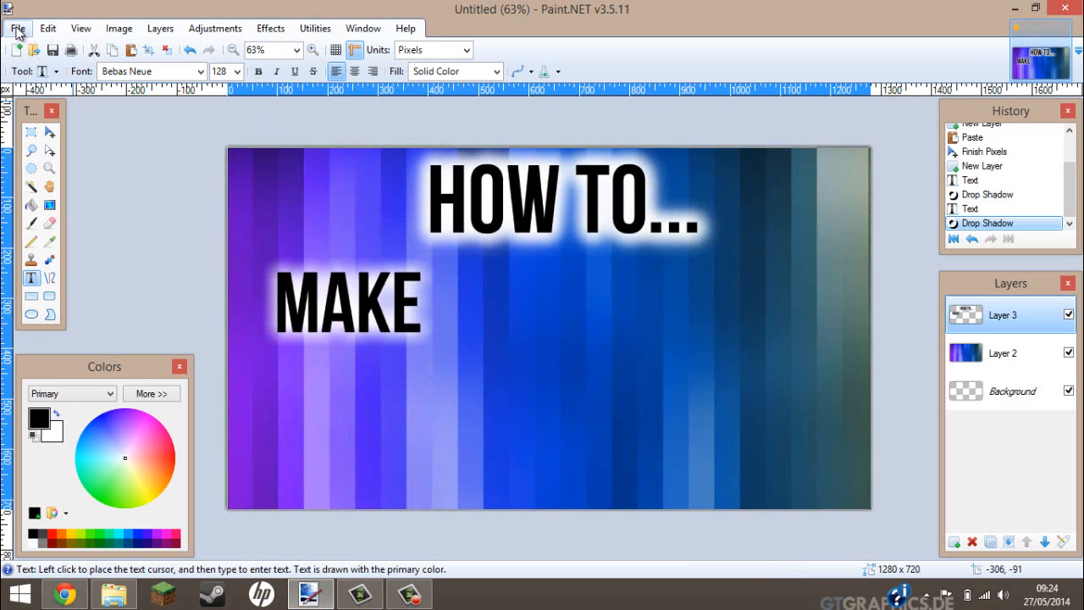
click(49, 28)
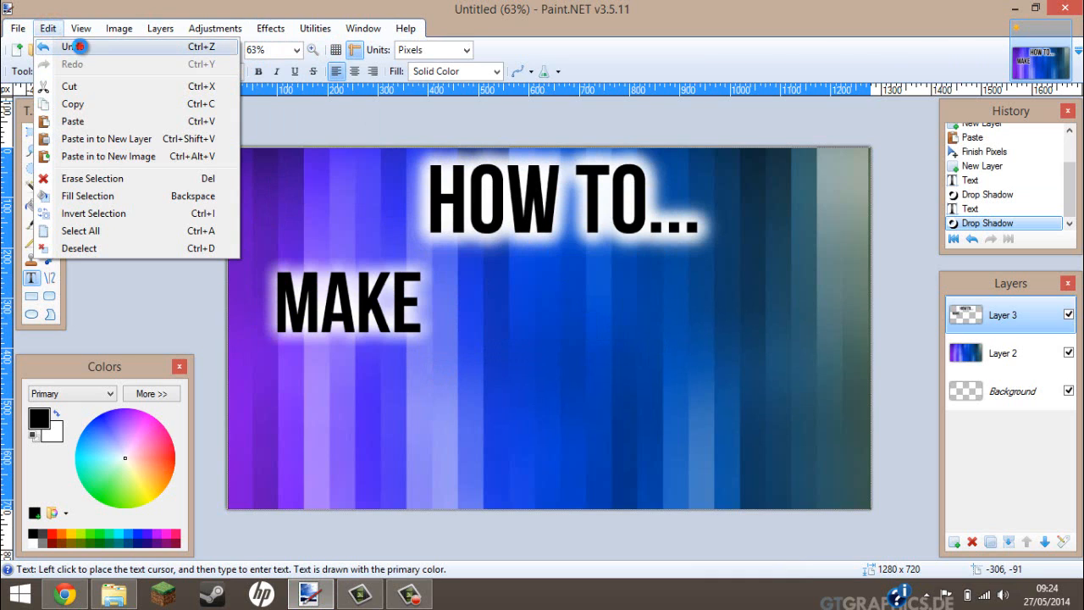
click(75, 47)
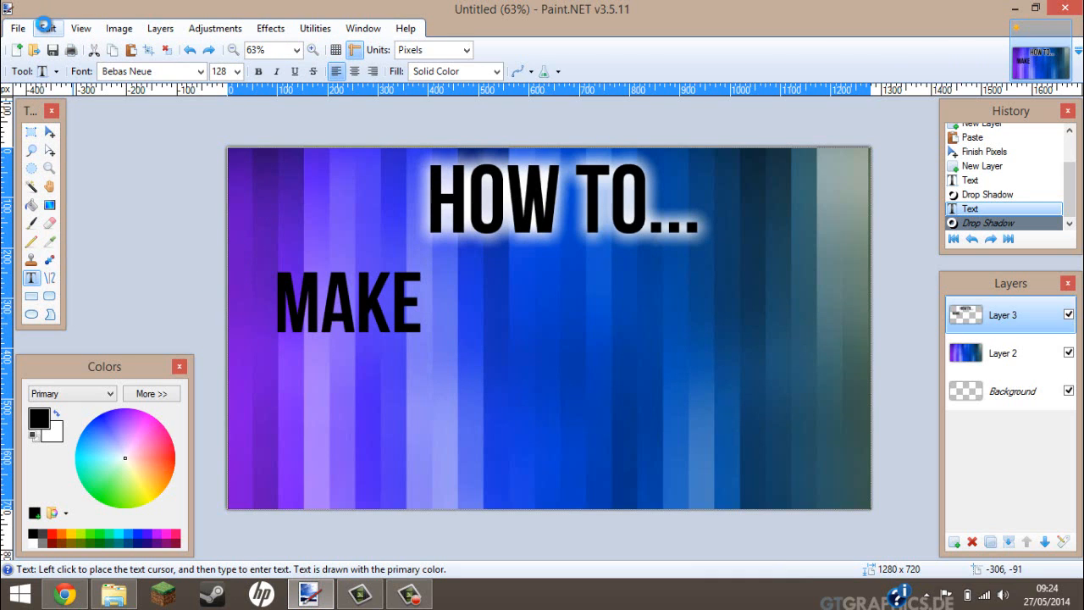
key(ctrl+z)
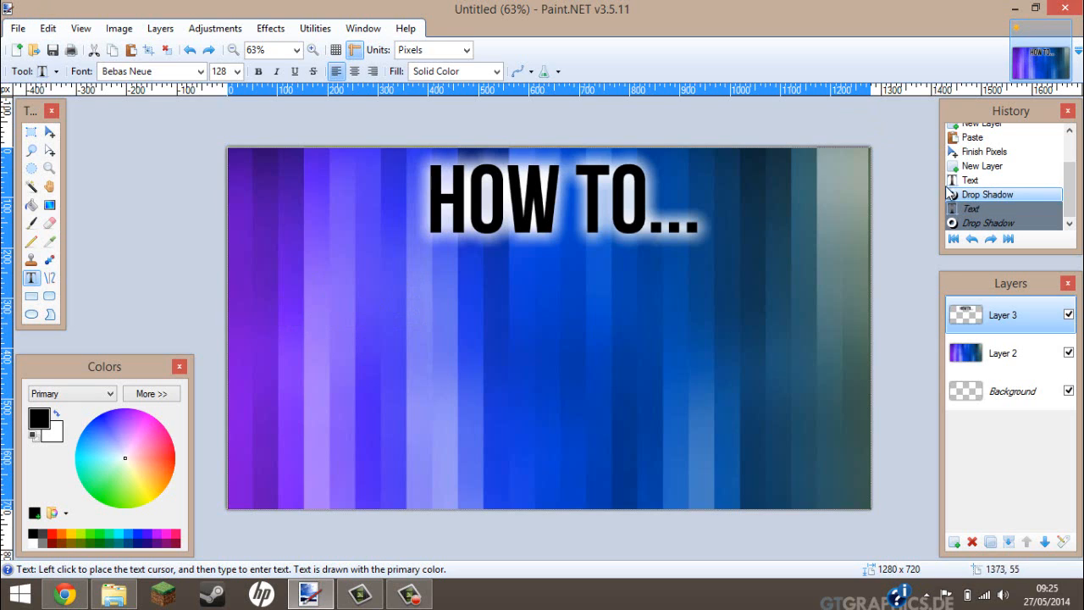
Add a new layer above Layer 3 and write "MAKE" on it, below and left of the title
click(955, 542)
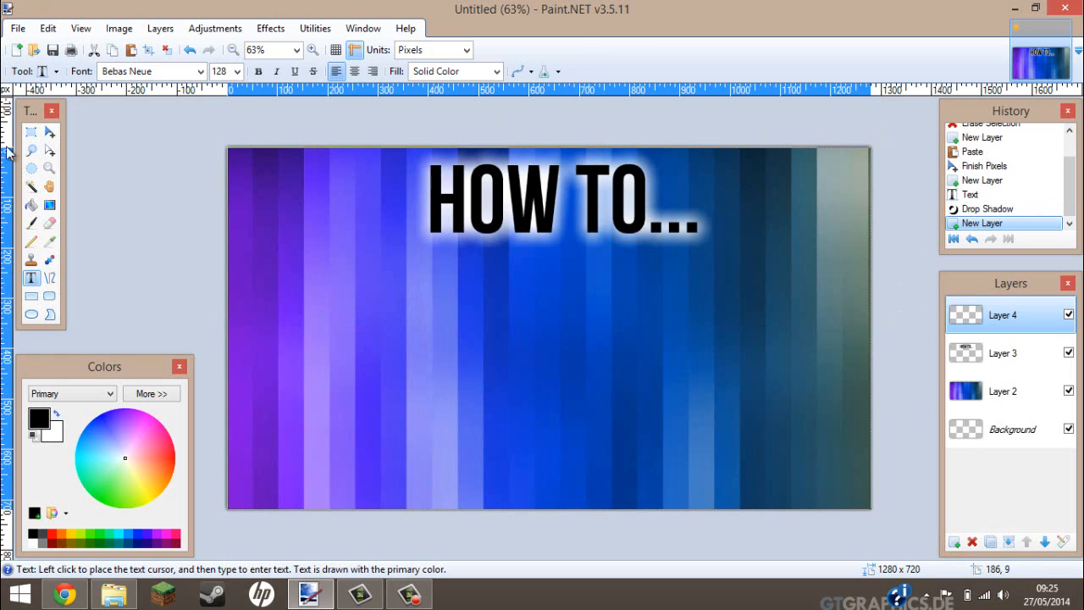
click(310, 279)
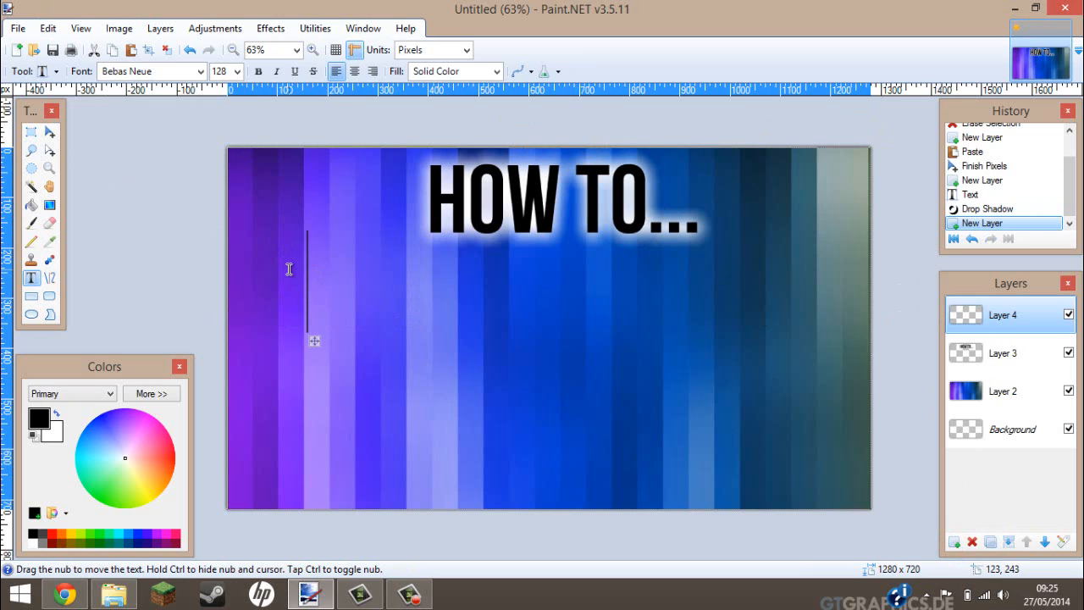
text(MAKE)
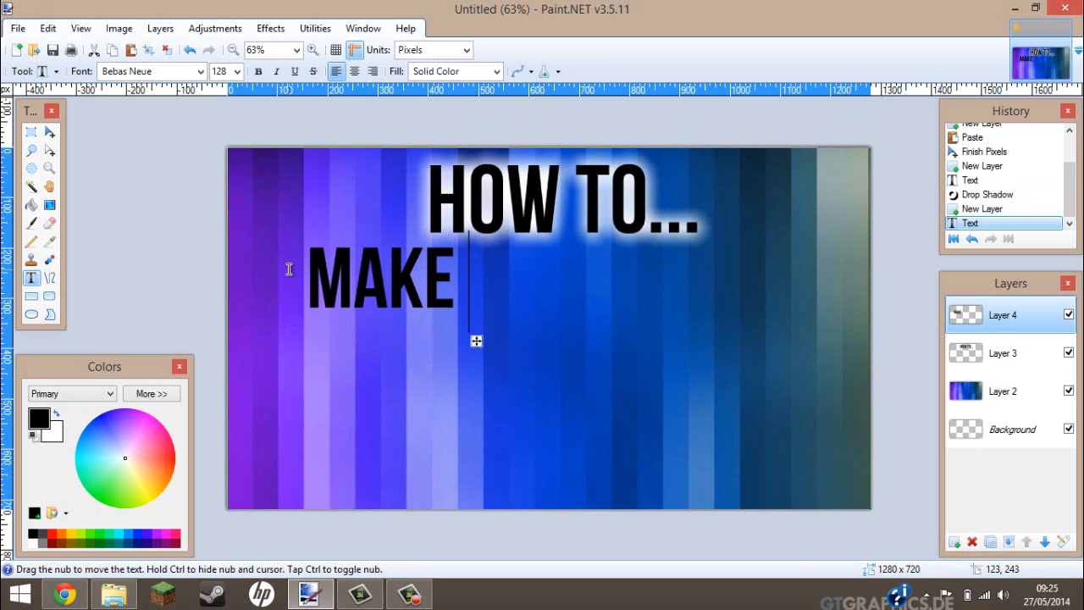
Open the Drop Shadow effect for the "MAKE" text on Layer 4
click(258, 28)
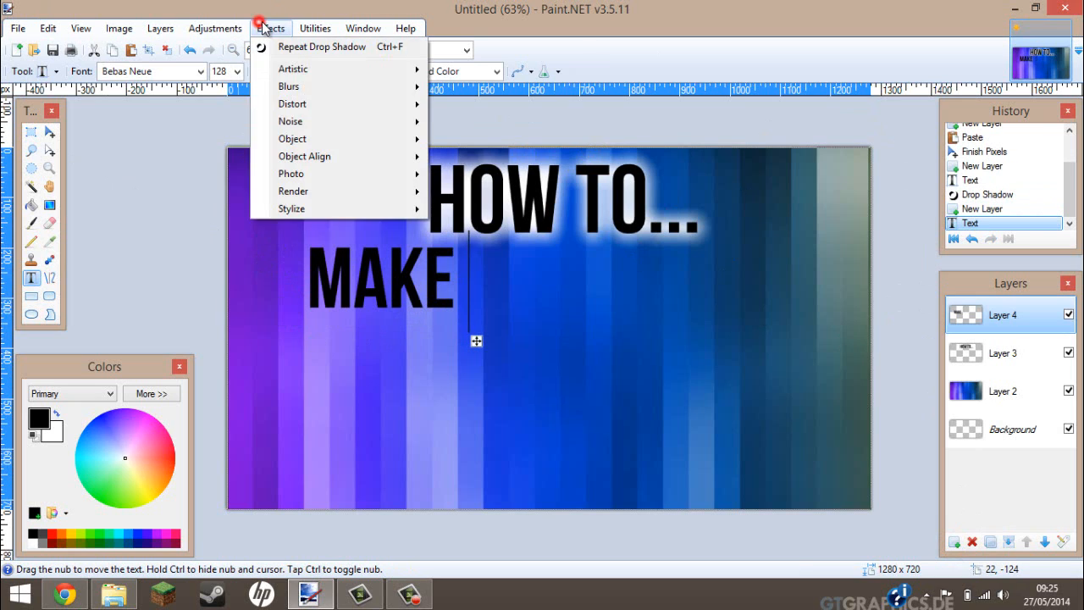
mouse_move(345, 140)
click(486, 140)
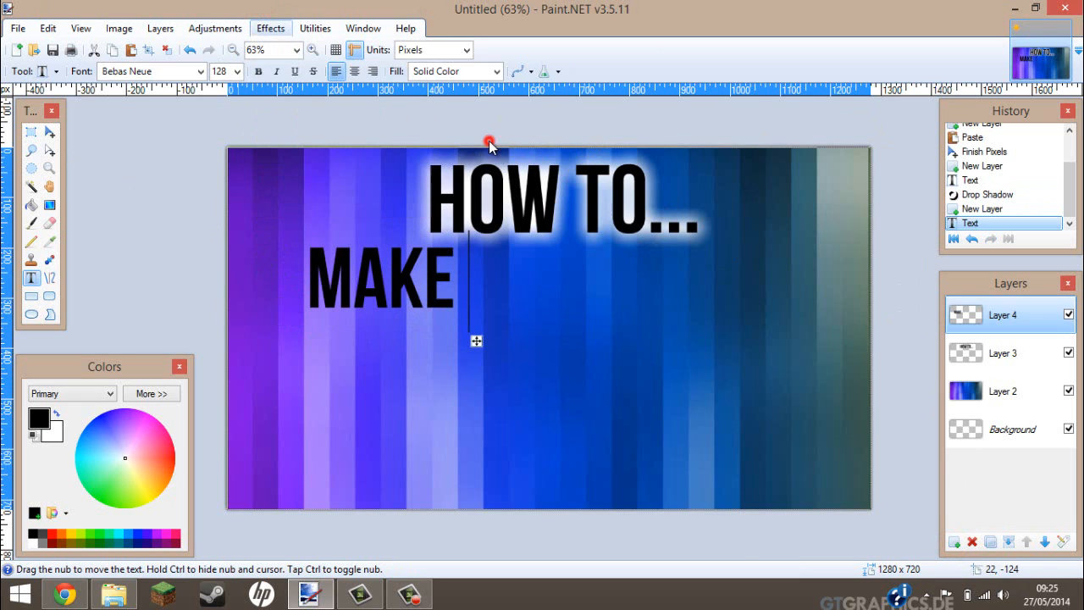
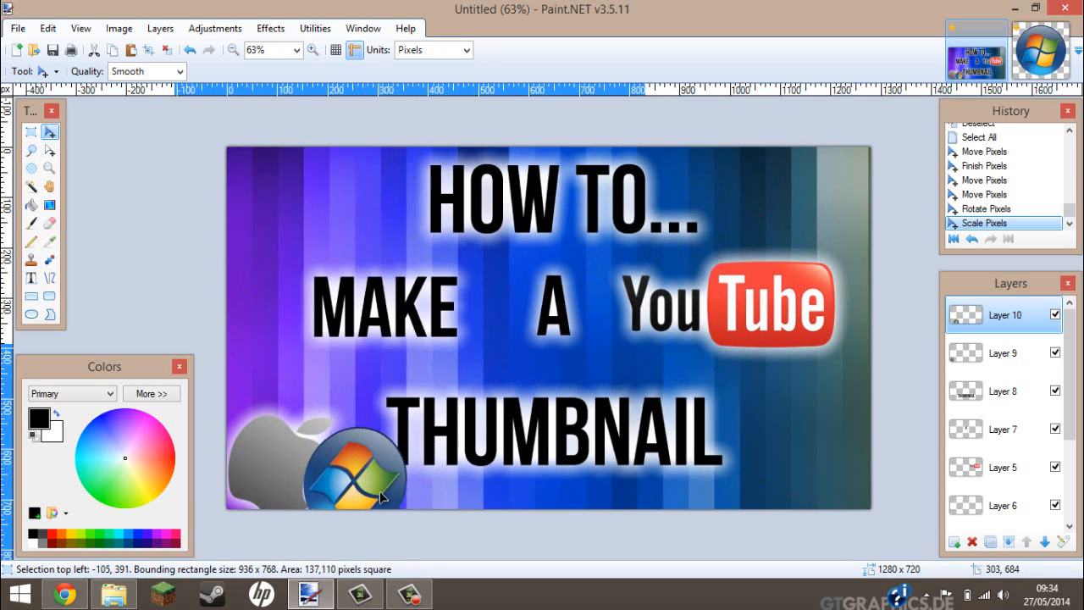
Apply the white drop shadow with widening radius 8 and blur radius 24 to the Windows logo on Layer 10, and move the logo slightly down and left
click(293, 37)
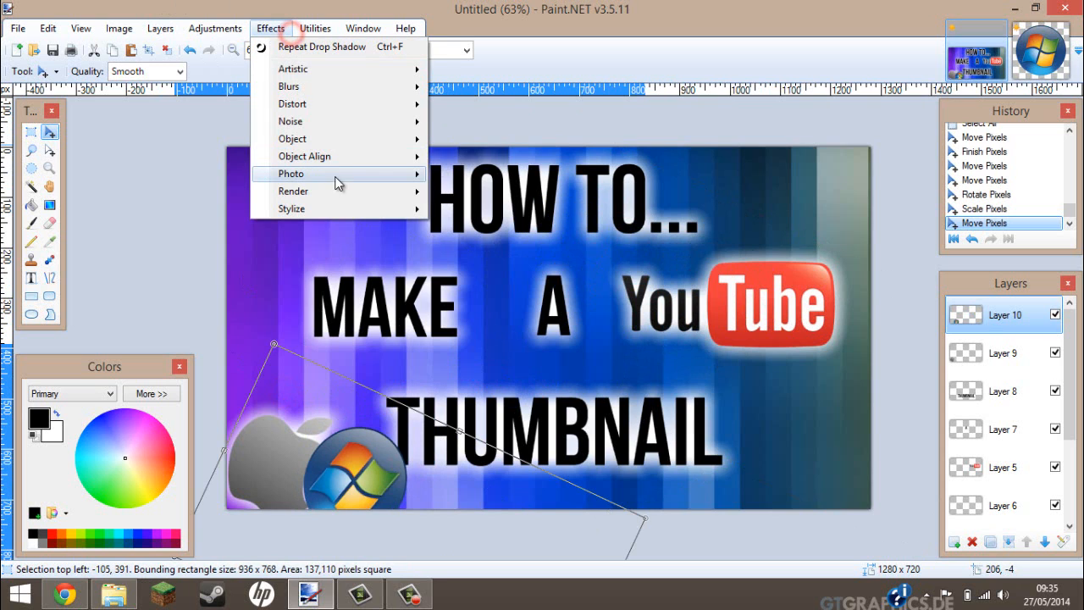
mouse_move(336, 142)
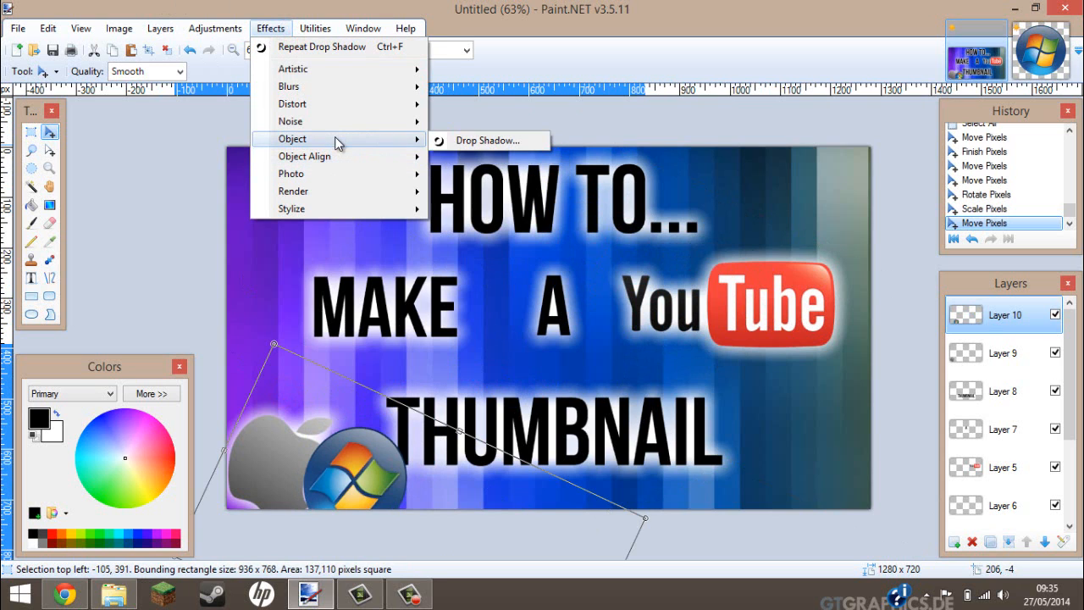
click(475, 142)
click(572, 463)
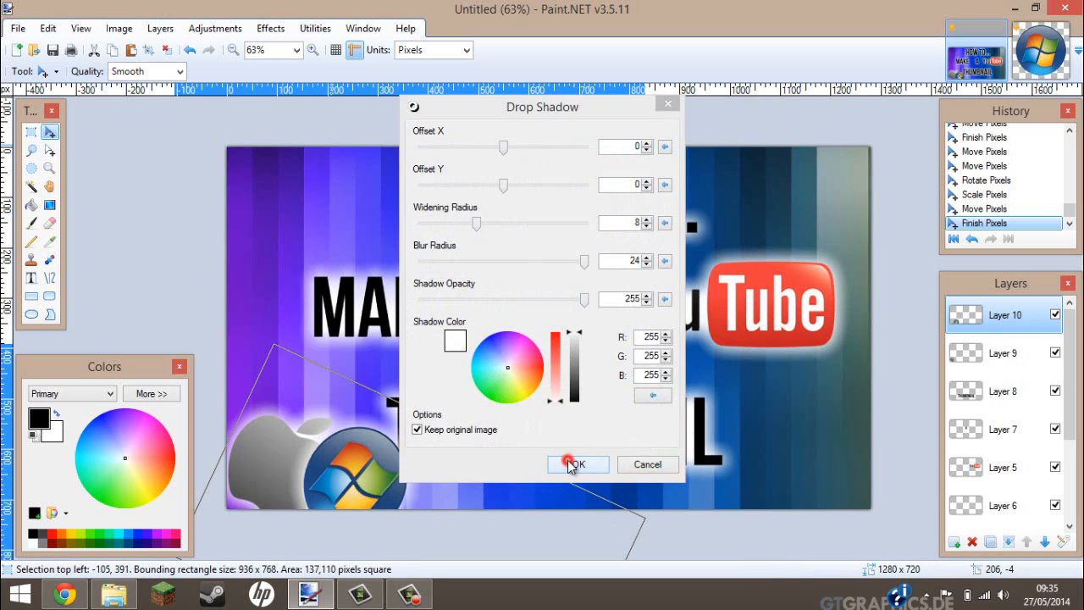
drag(342, 496, 339, 495)
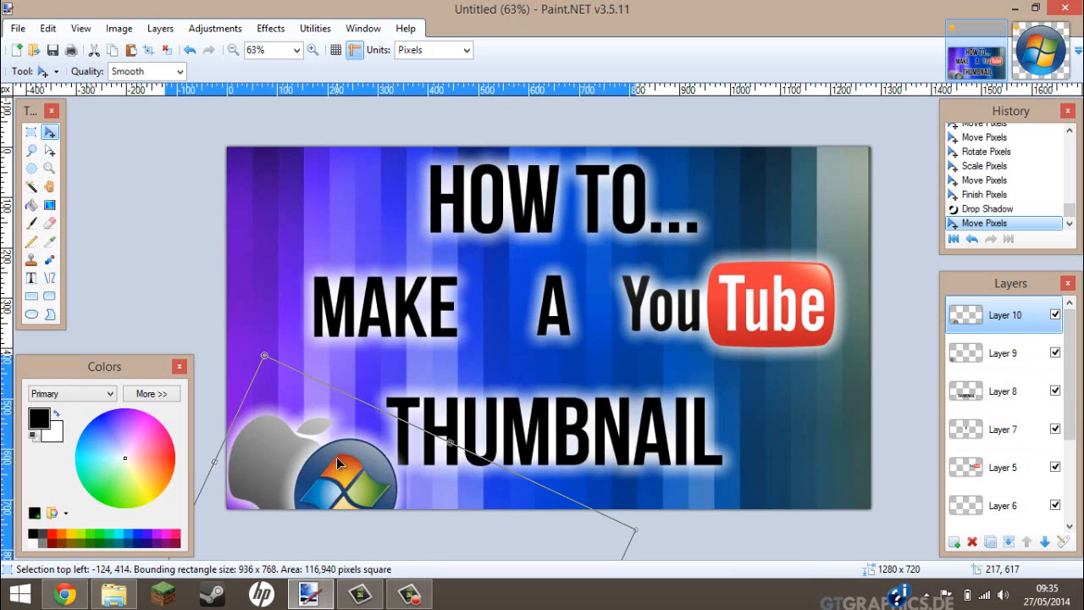
Move Layer 9 with the Apple logo above Layer 10 so it overlaps the Windows logo
click(996, 352)
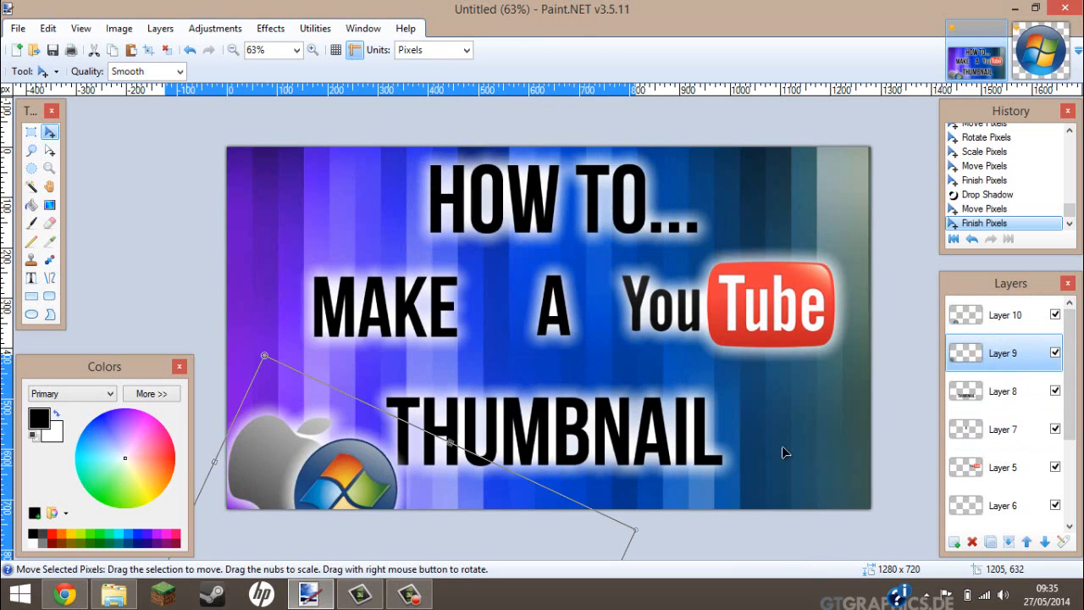
click(1027, 544)
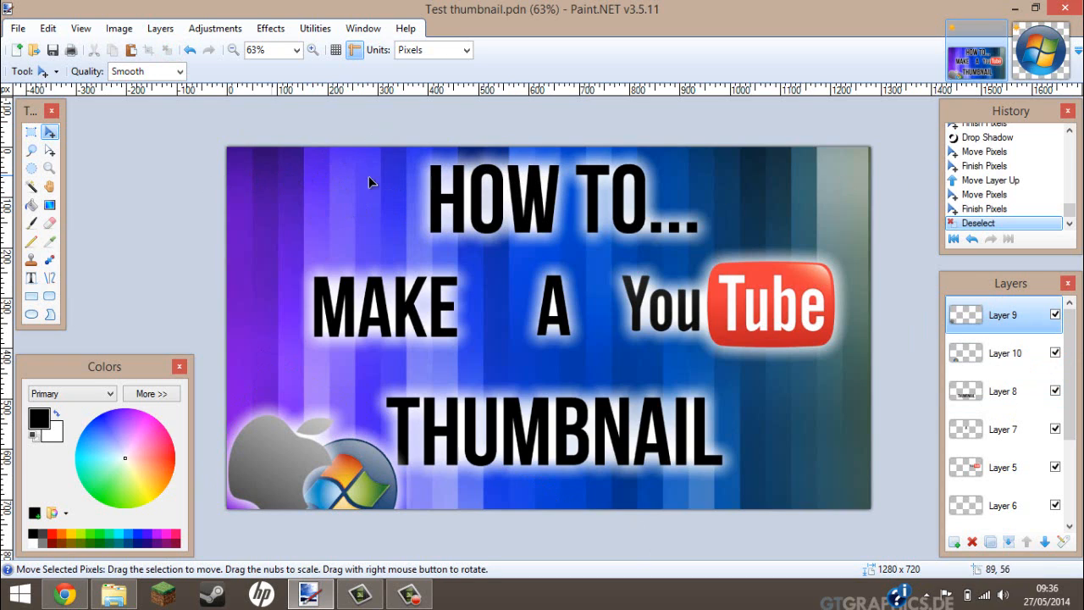
Recolour the striped background on Layer 2 with the Hue / Saturation adjustment, using hue 124 and saturation 101
drag(1072, 311, 1072, 406)
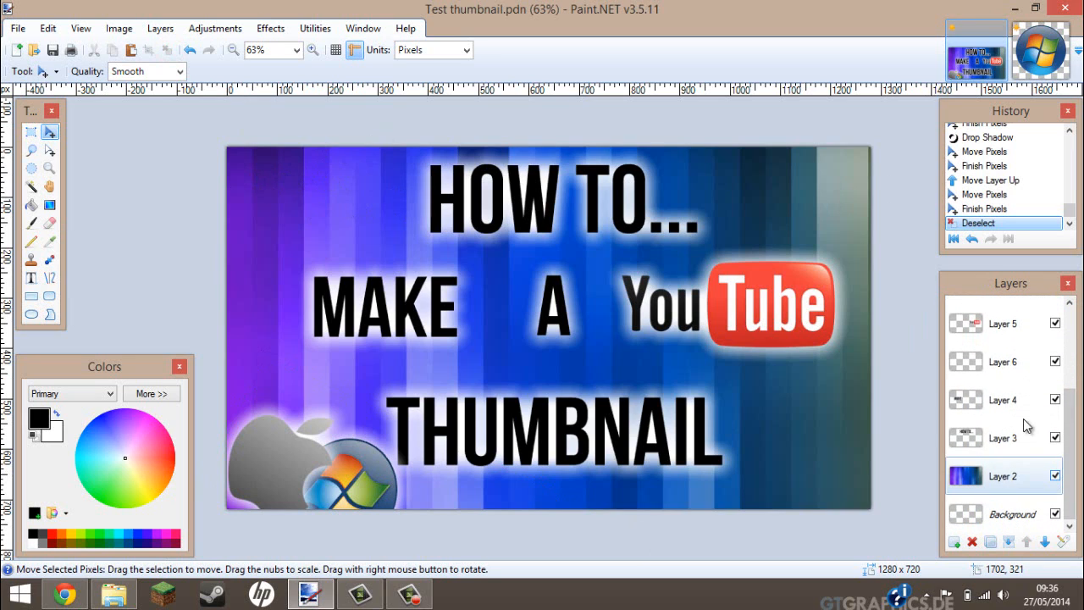
click(969, 325)
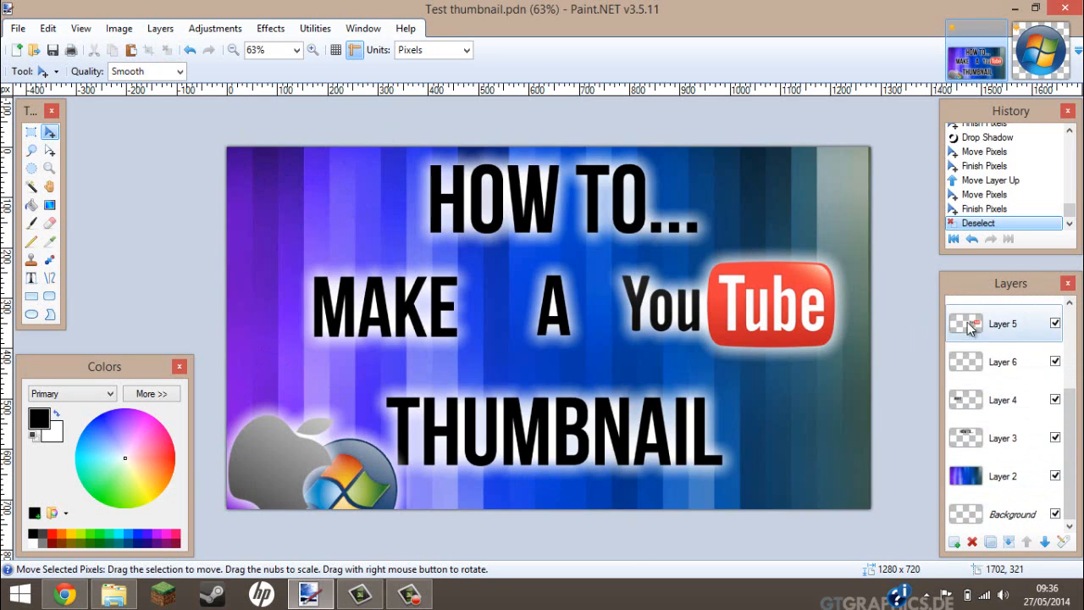
click(1013, 476)
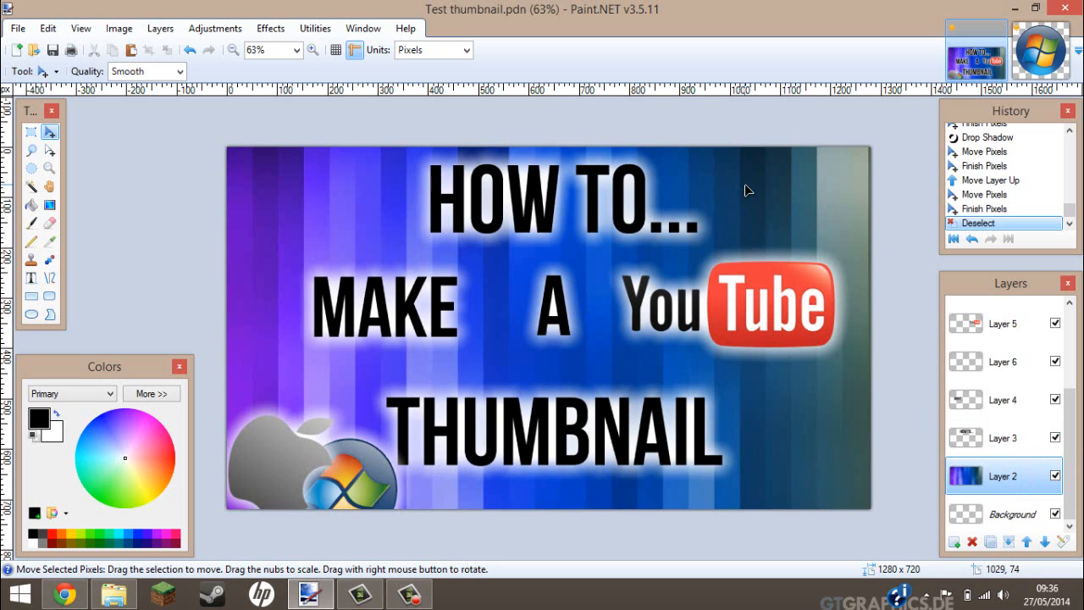
key(ctrl+shift+u)
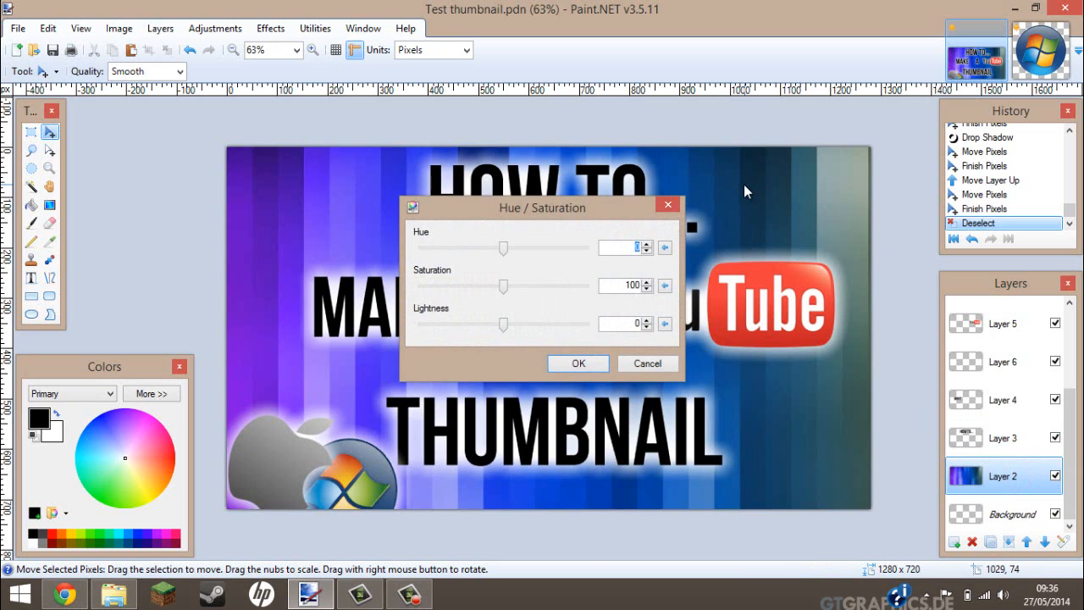
mouse_move(567, 203)
mouse_down()
mouse_move(556, 169)
mouse_move(605, 278)
mouse_move(592, 210)
mouse_up()
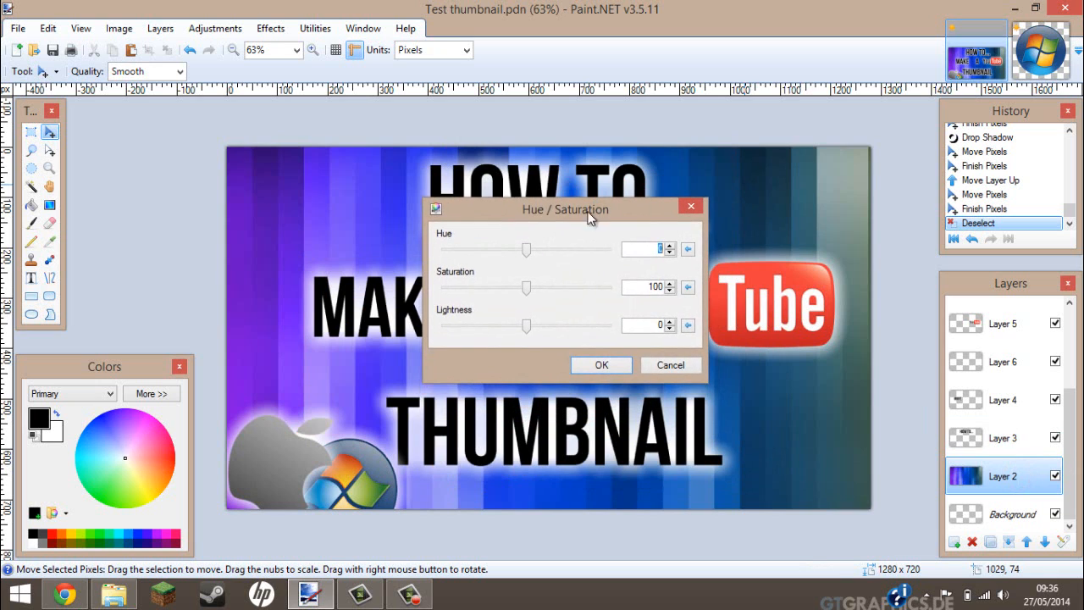
click(526, 286)
mouse_move(532, 290)
mouse_down()
mouse_move(616, 289)
mouse_move(526, 289)
mouse_up()
drag(526, 250, 582, 252)
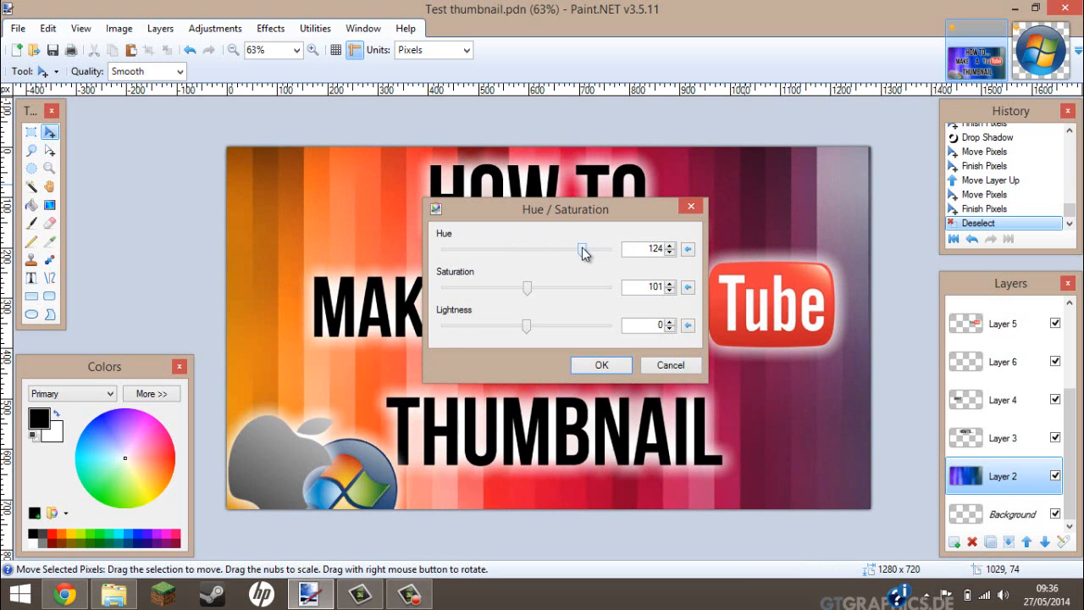
click(601, 365)
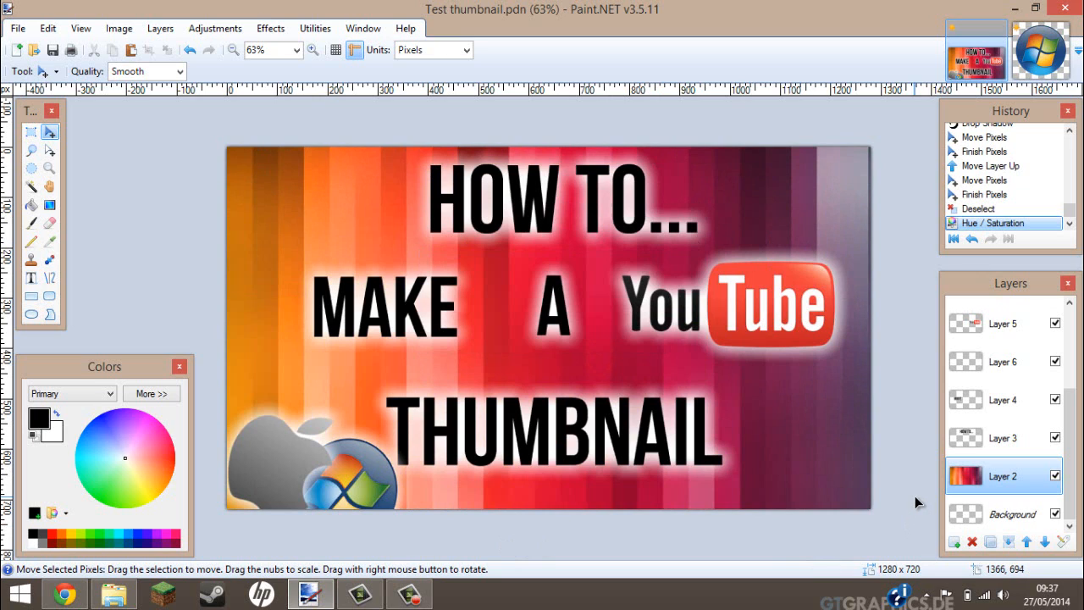
Save the layered image in Pictures as the Paint.NET file "Test thumbnail", replacing the existing file, and save it once more
click(17, 28)
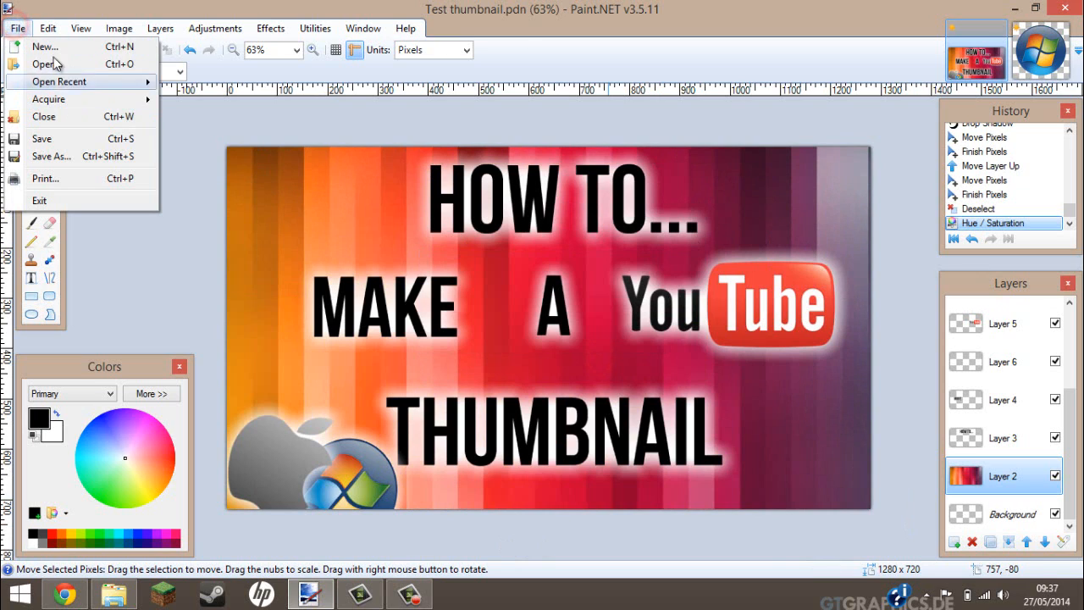
click(51, 156)
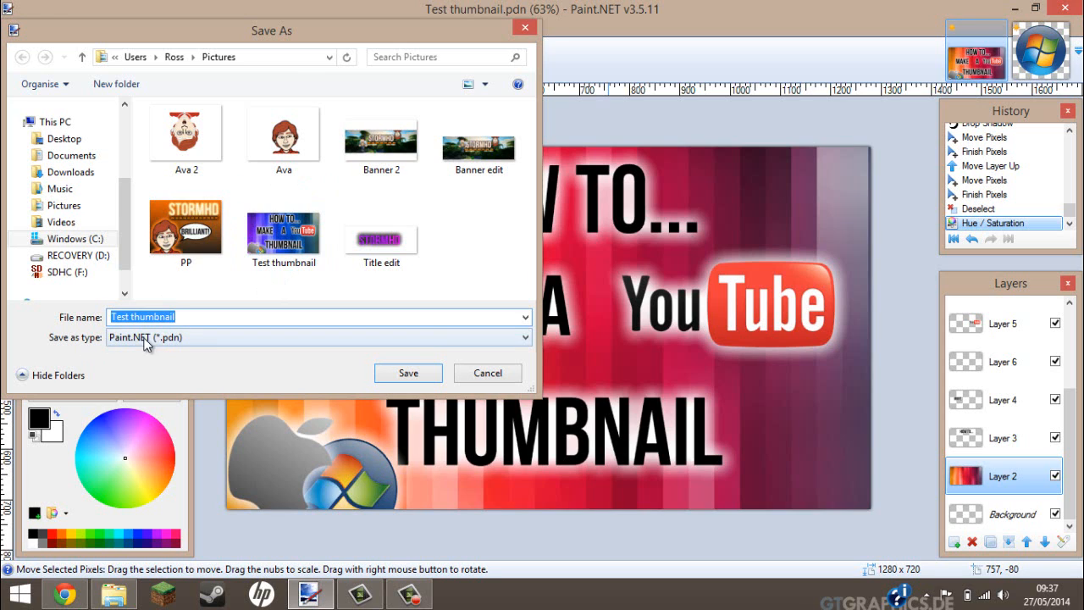
click(407, 372)
click(589, 302)
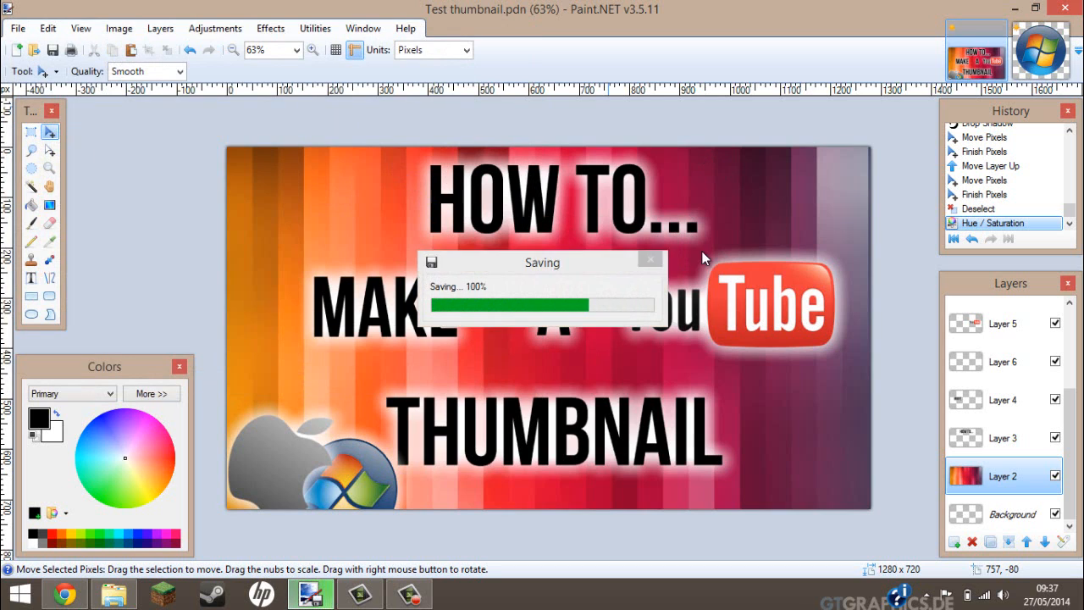
click(20, 29)
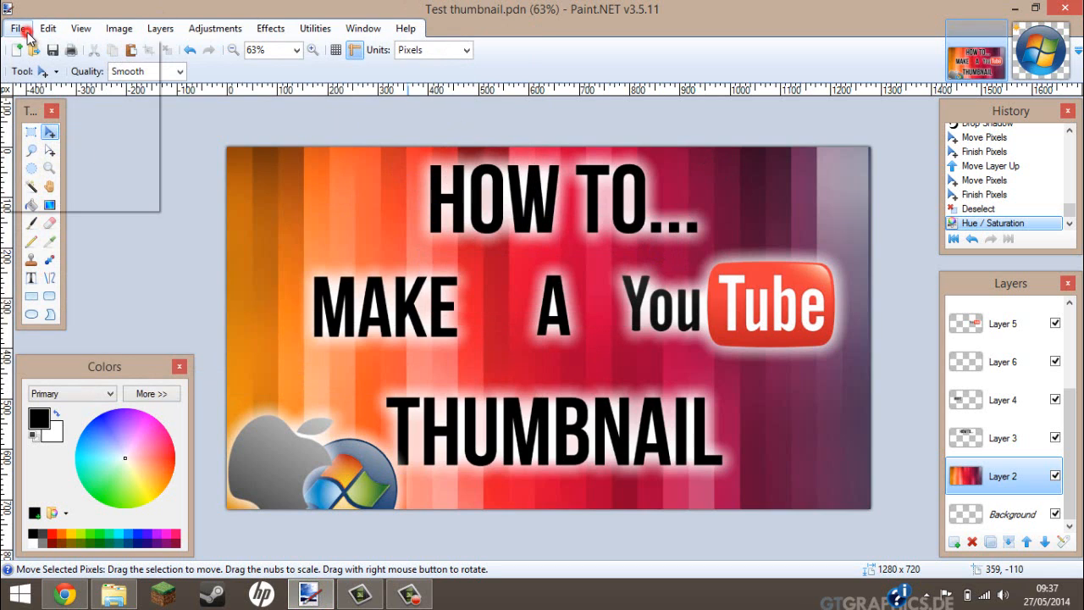
click(46, 139)
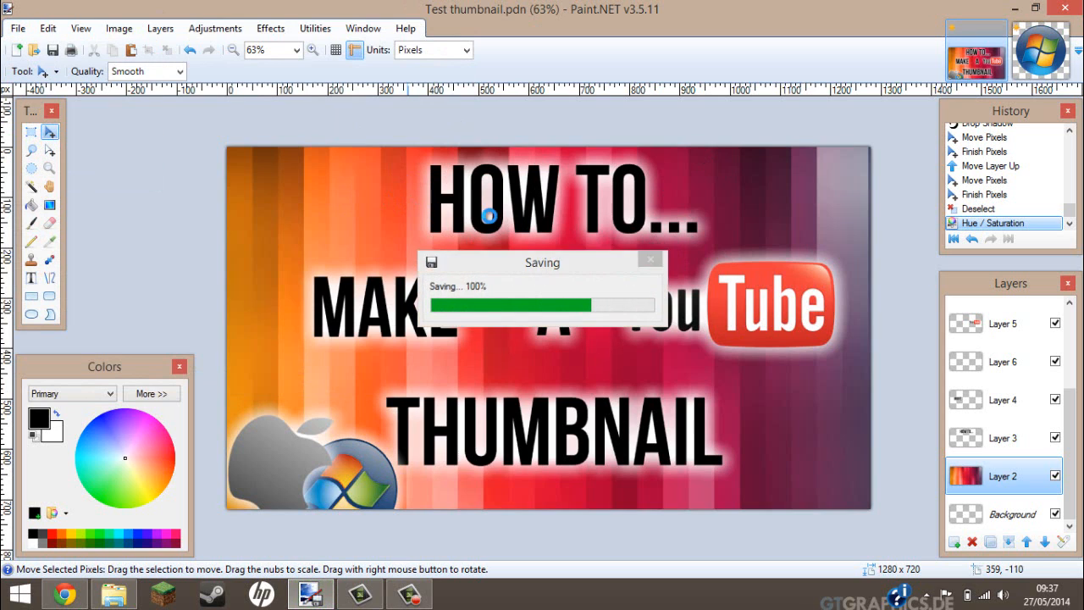
Save a flattened copy as the PNG file "Test thumbnail" in Pictures with a 32-bit depth
click(18, 28)
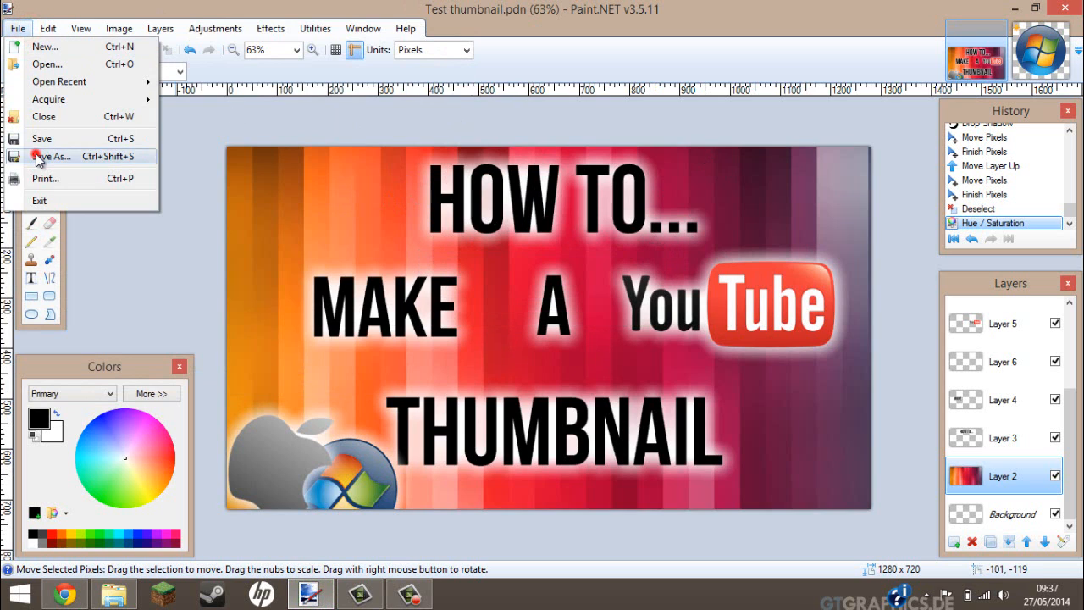
click(37, 155)
click(142, 337)
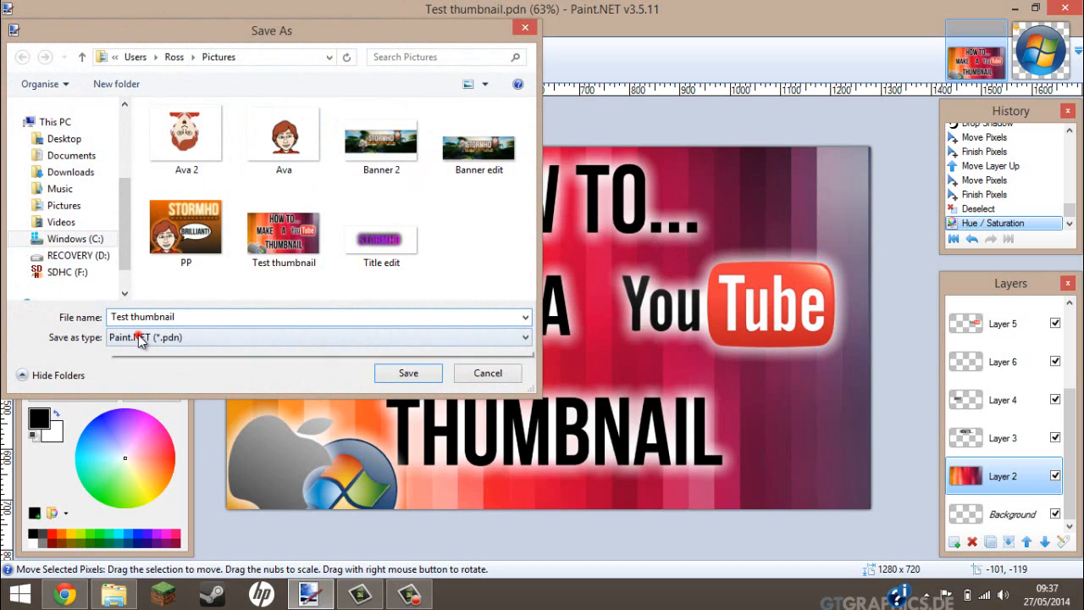
click(144, 401)
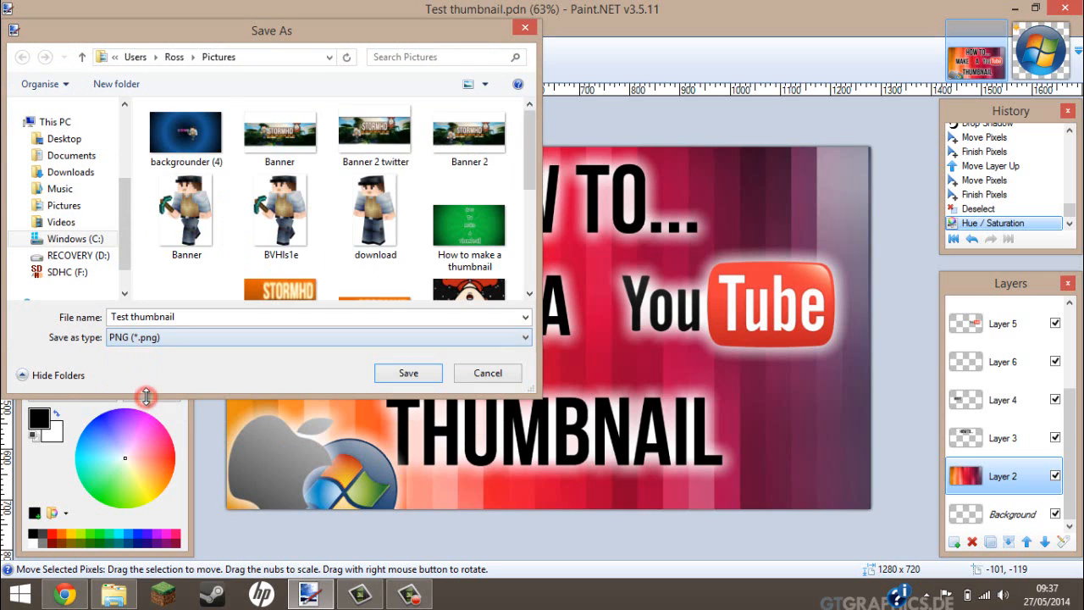
click(400, 373)
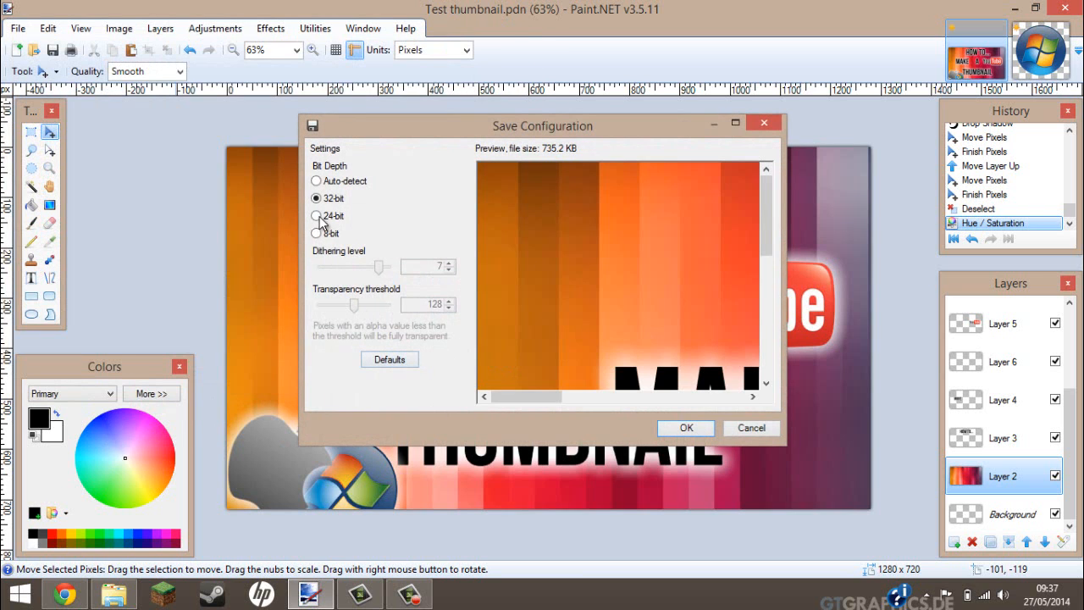
click(688, 427)
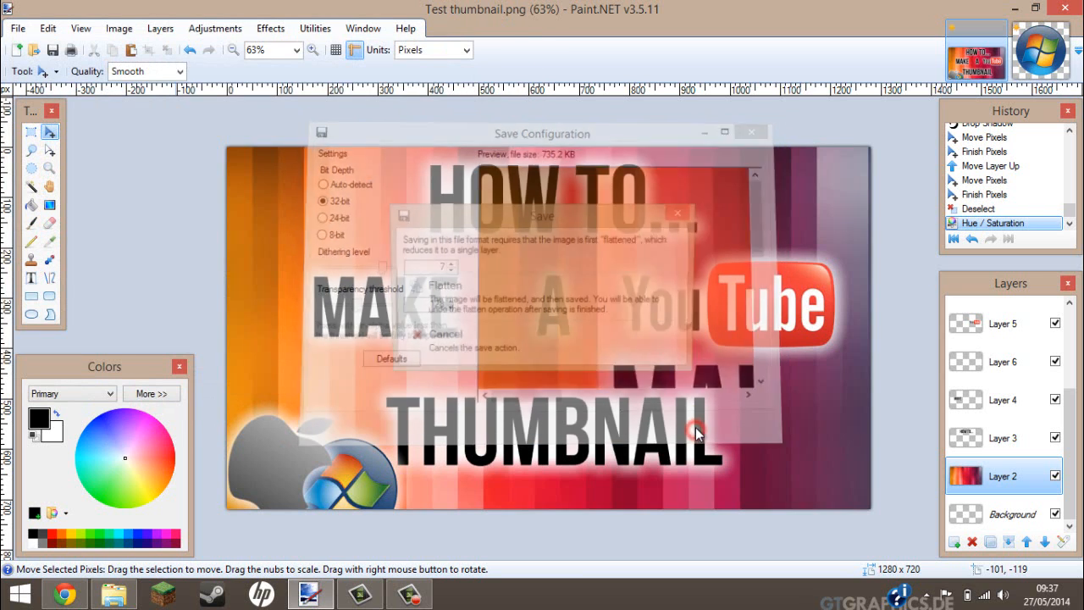
click(561, 293)
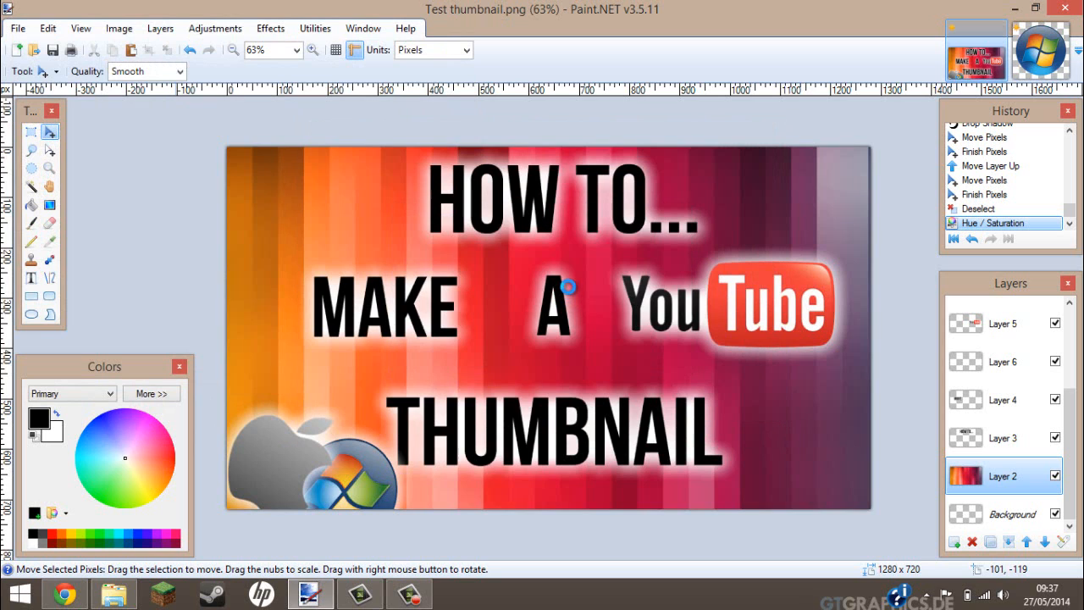